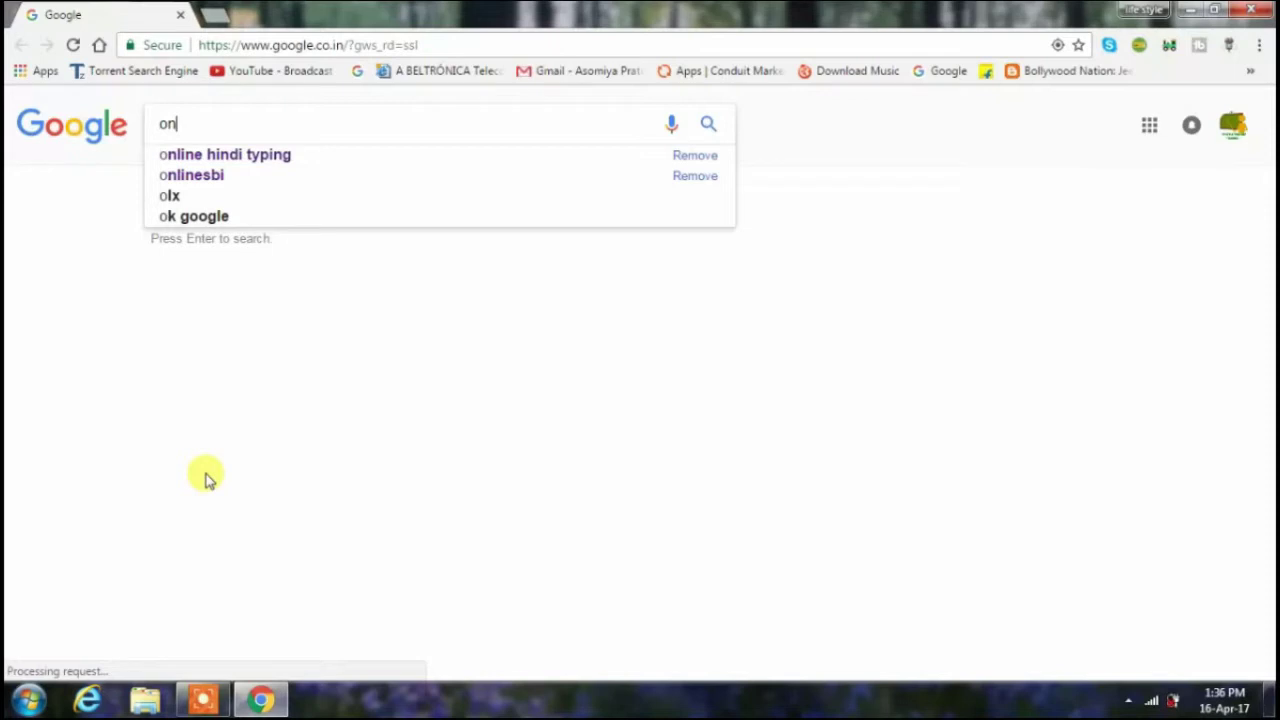
- Search Google for 'onlinesbi' and open the OnlineSBI result
{"action": "type", "text": "lin"}
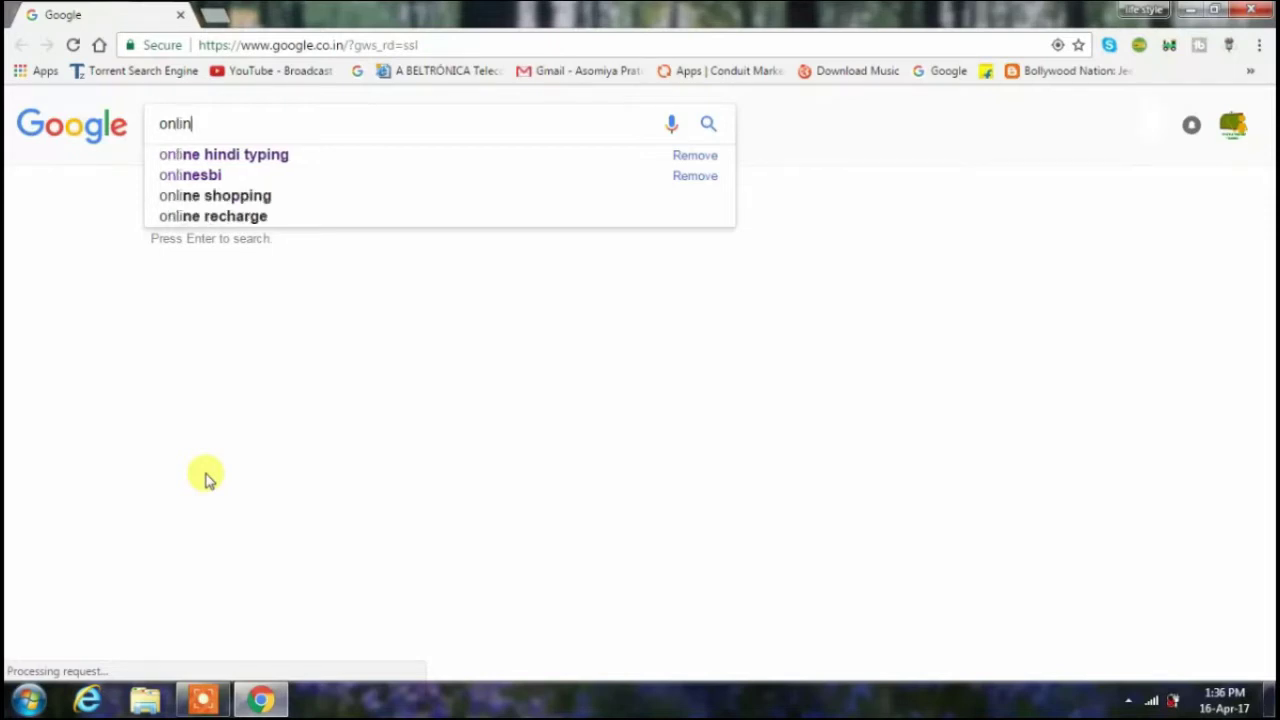
{"action": "type", "text": "es"}
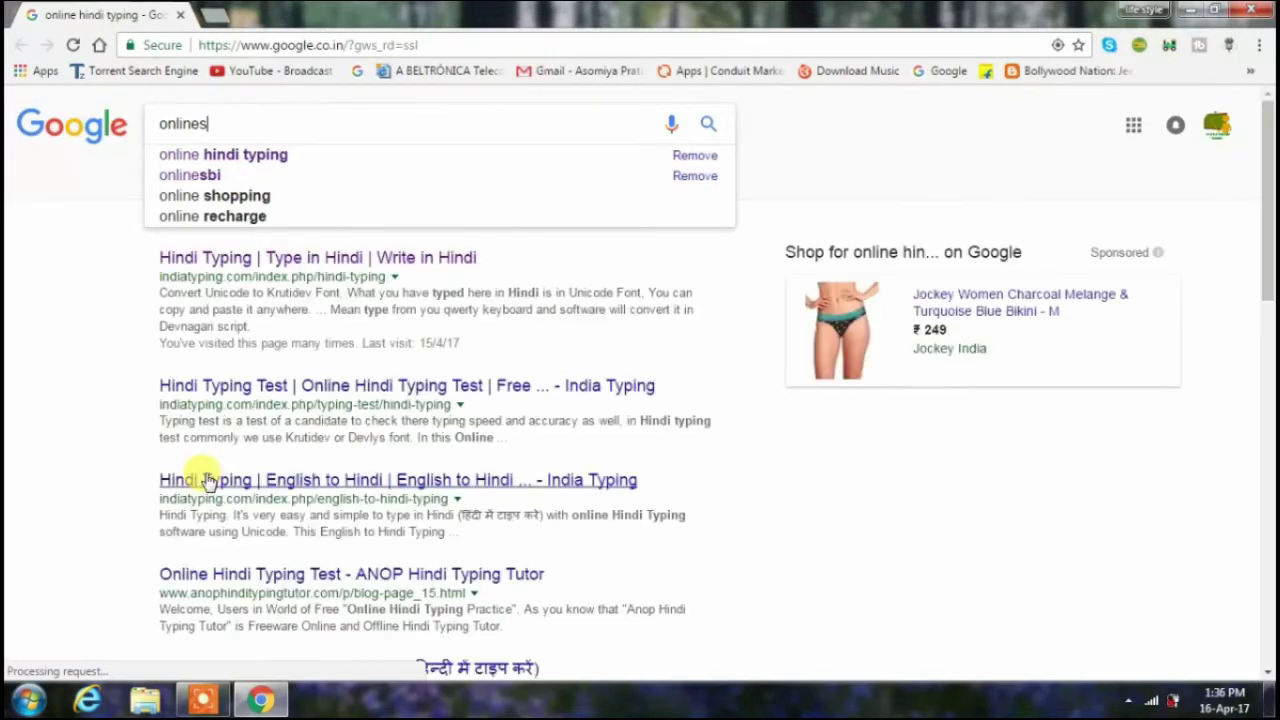
{"action": "type", "text": "bi"}
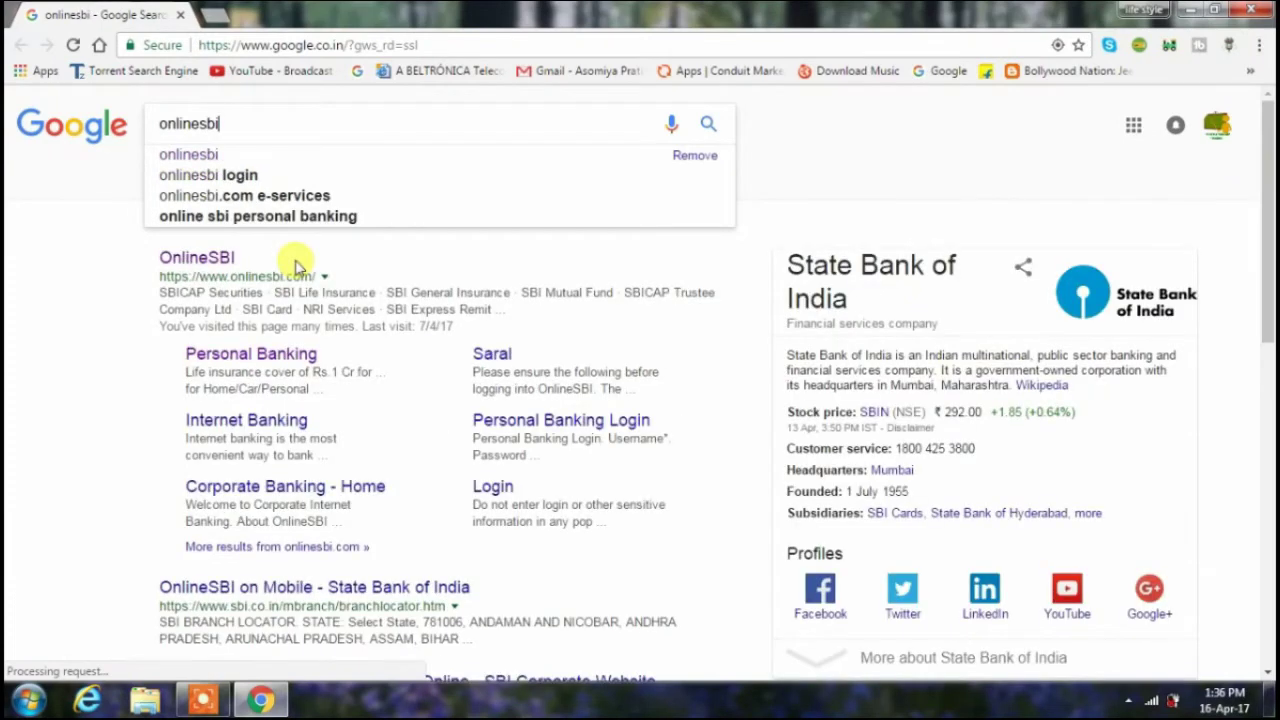
{"action": "left_click", "coordinate": [205, 259]}
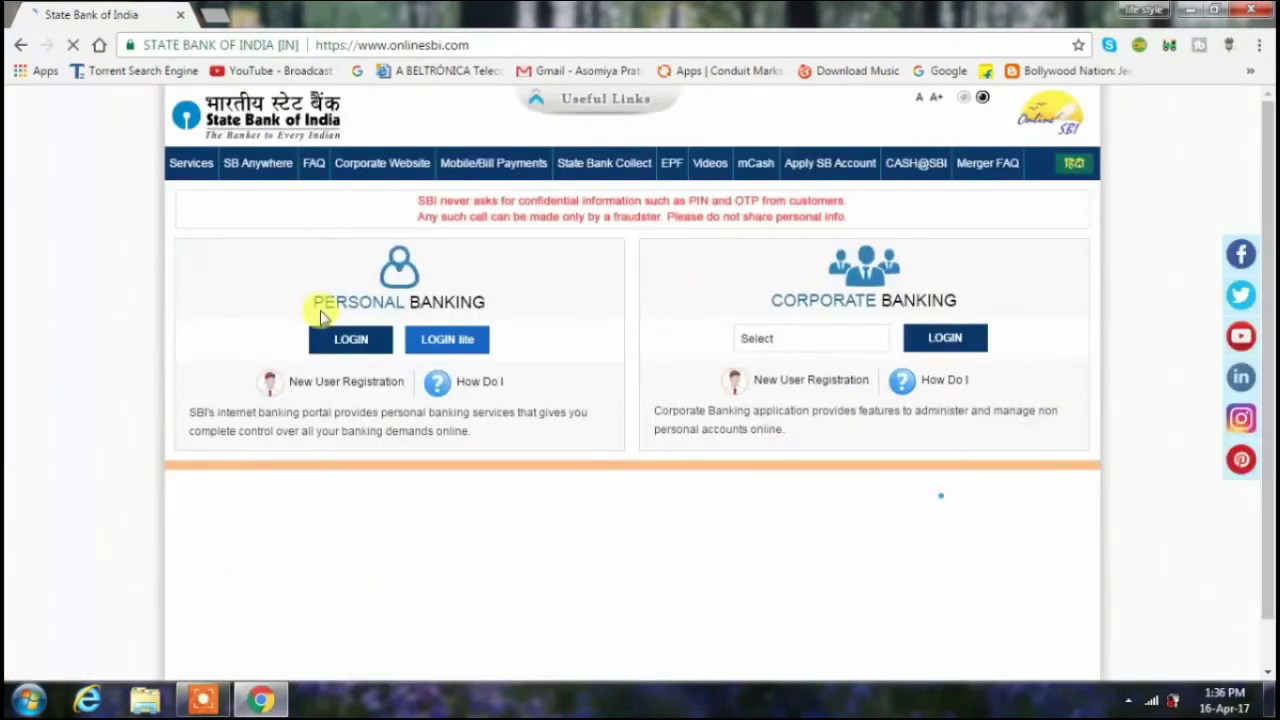
- Go from Personal Banking login to new-user registration, accepting the pre-printed kit warning
{"action": "left_click", "coordinate": [350, 340]}
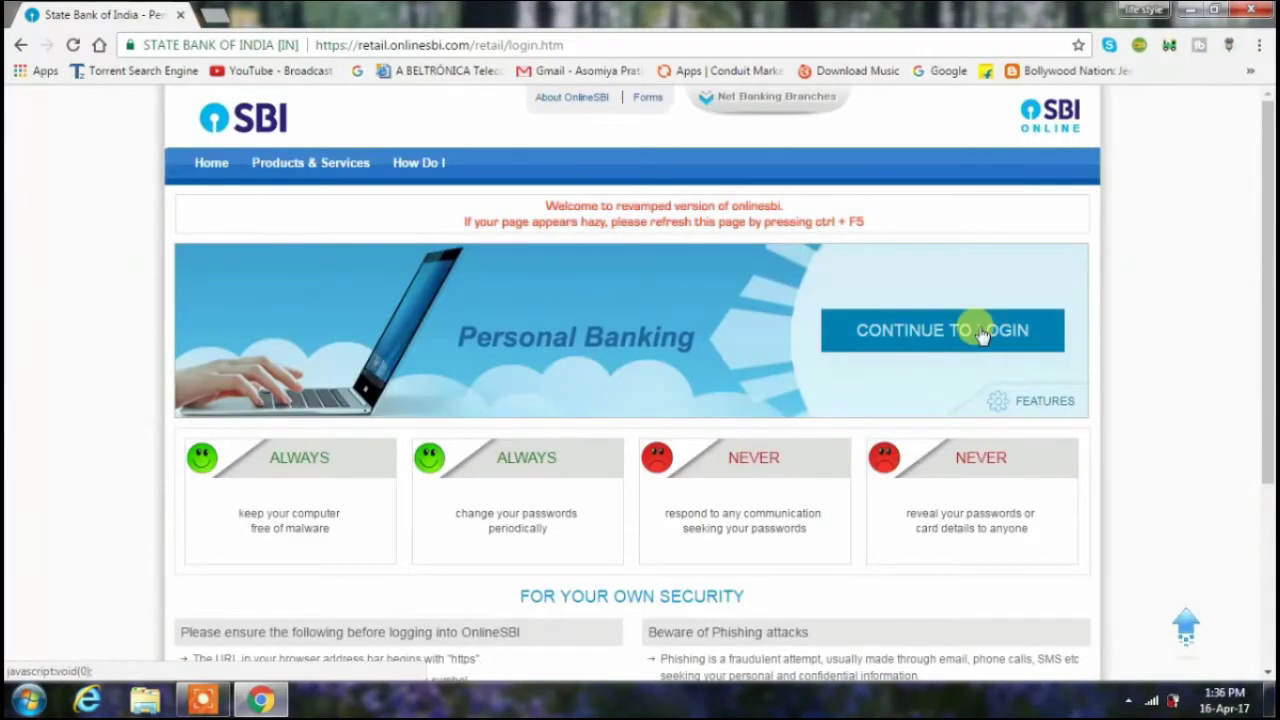
{"action": "left_click", "coordinate": [981, 333]}
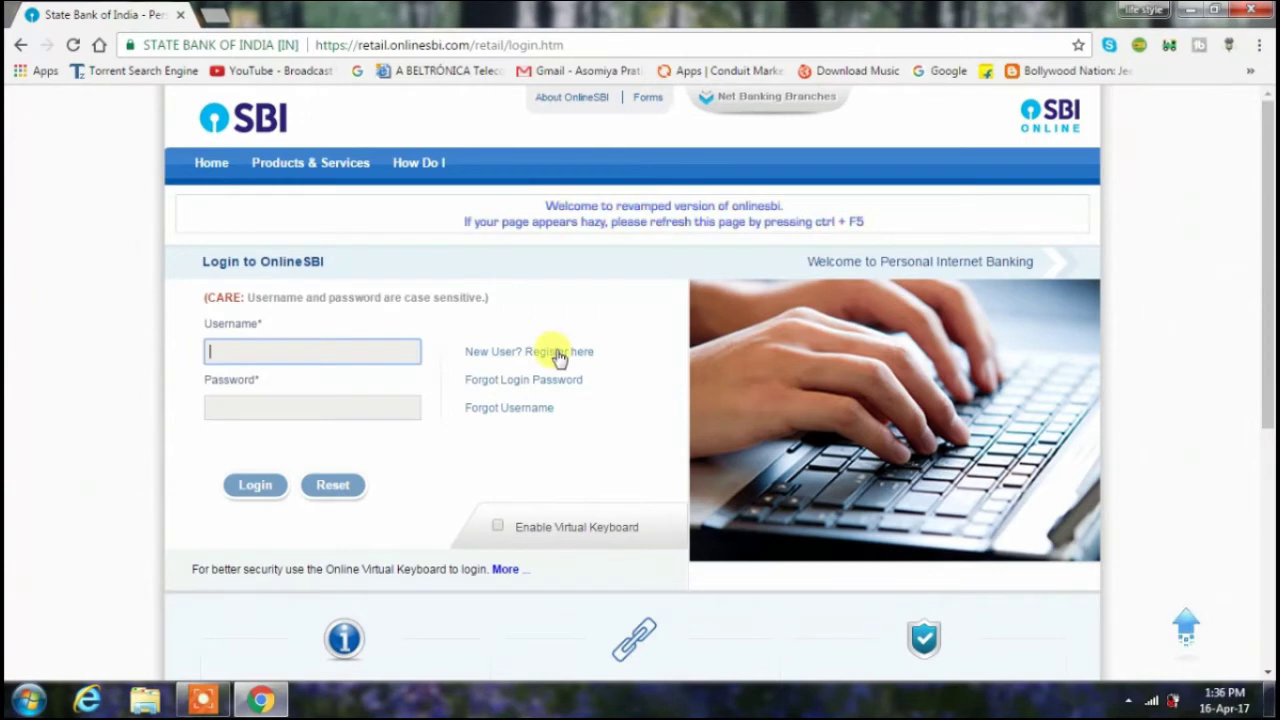
{"action": "left_click", "coordinate": [557, 355]}
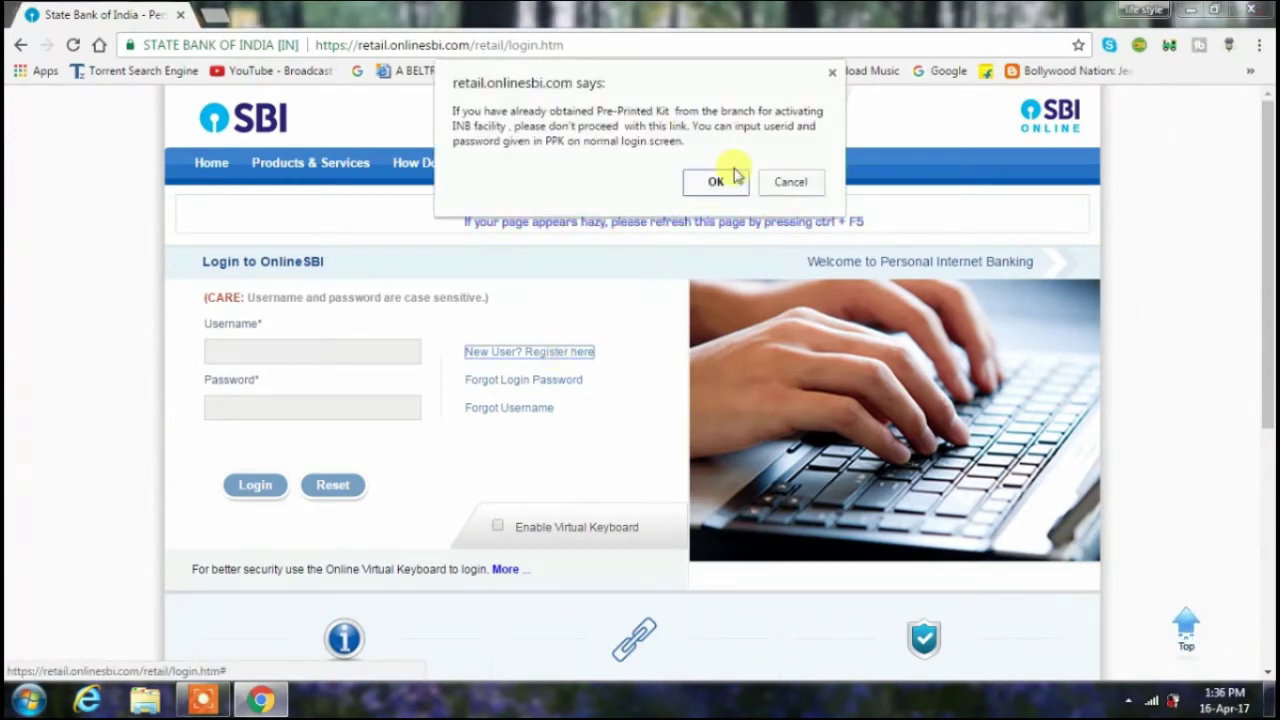
{"action": "left_click", "coordinate": [718, 182]}
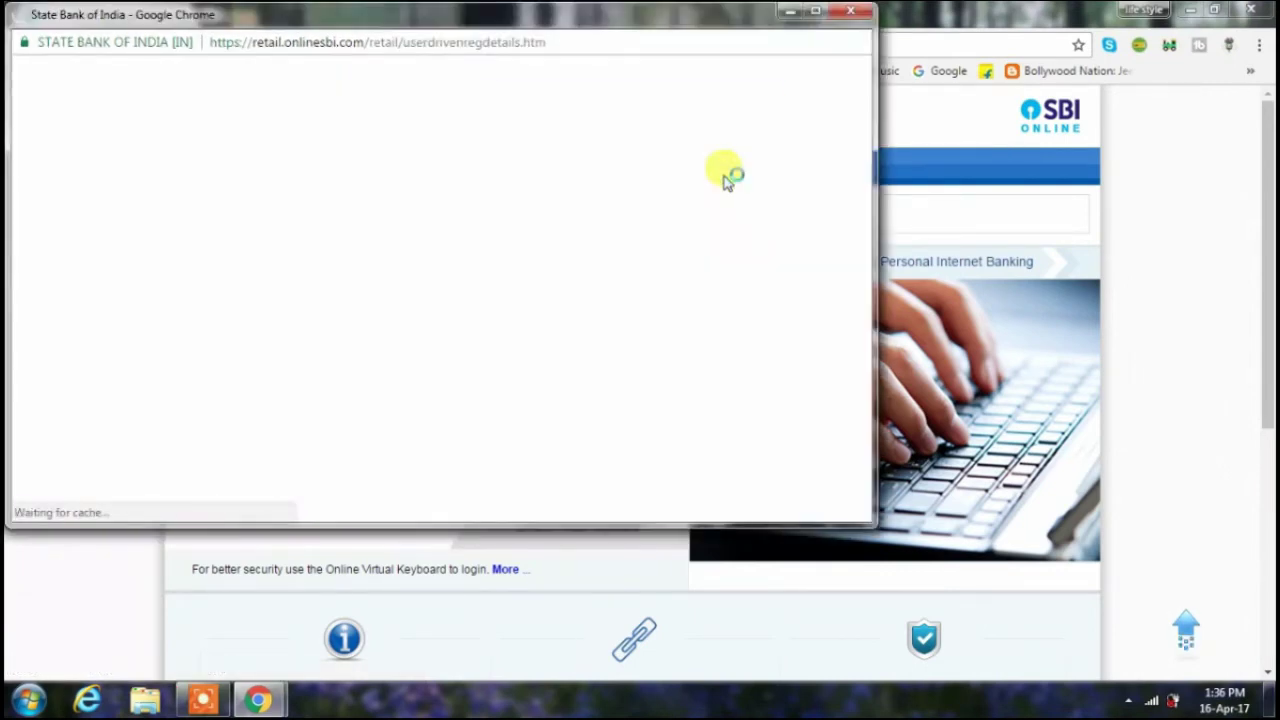
- Maximize the registration window and enter the account number and CIF number
{"action": "left_click", "coordinate": [816, 12]}
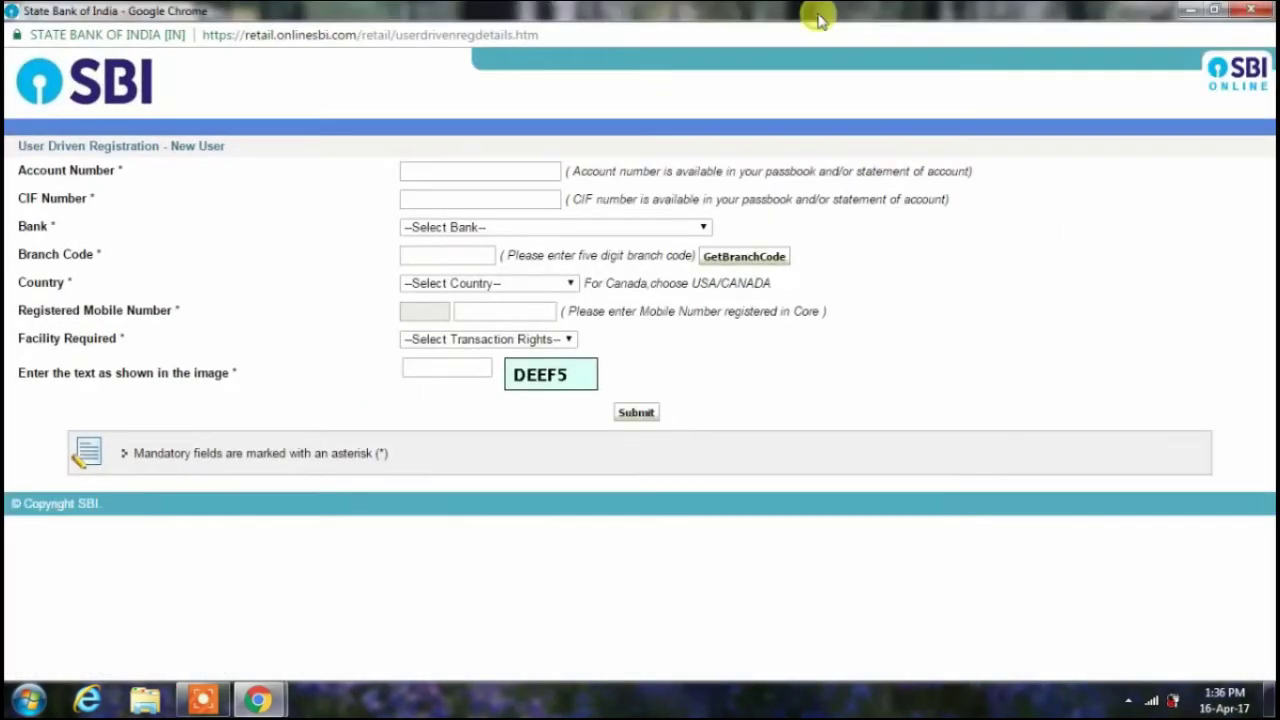
{"action": "left_click", "coordinate": [498, 169]}
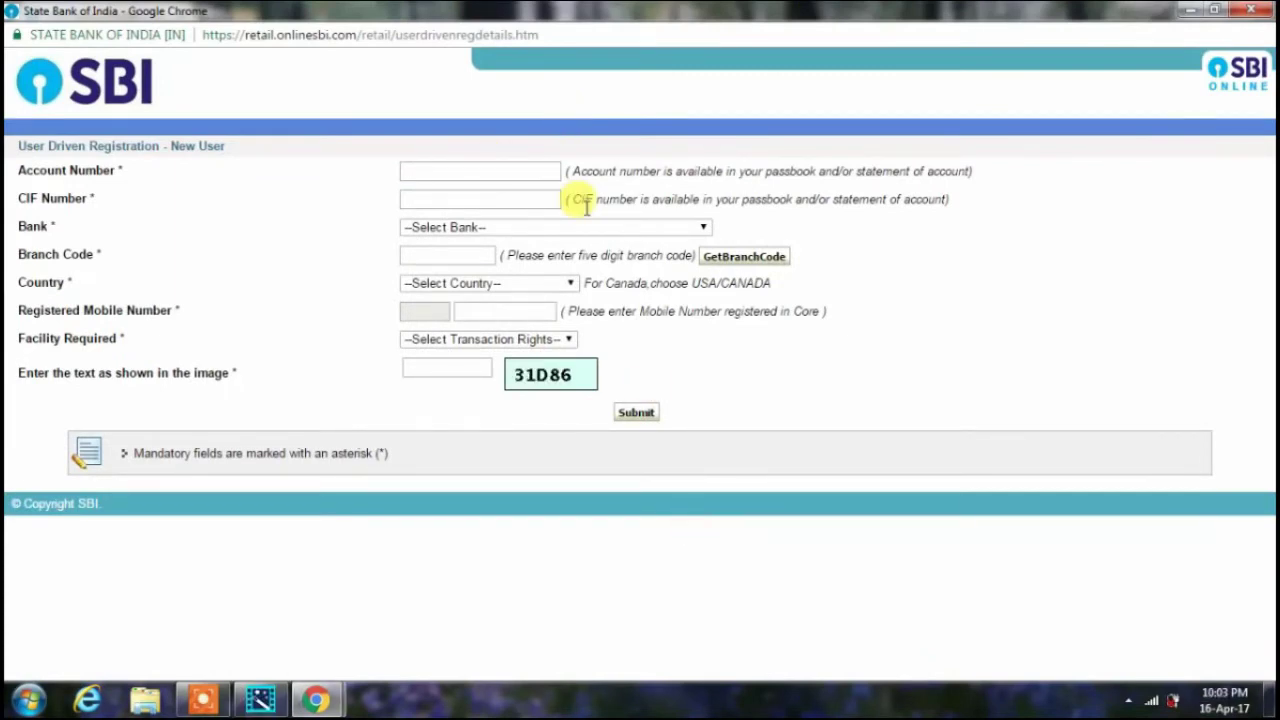
{"action": "left_click", "coordinate": [496, 170]}
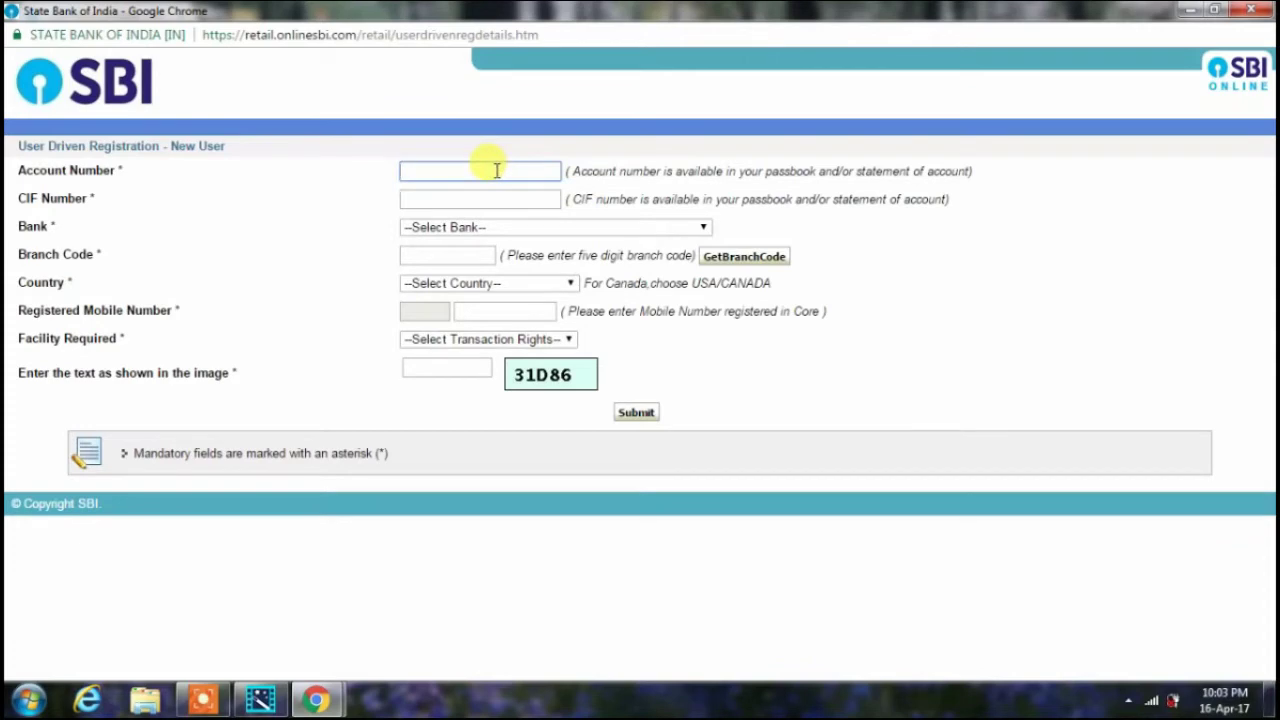
{"action": "type", "text": "555555555555"}
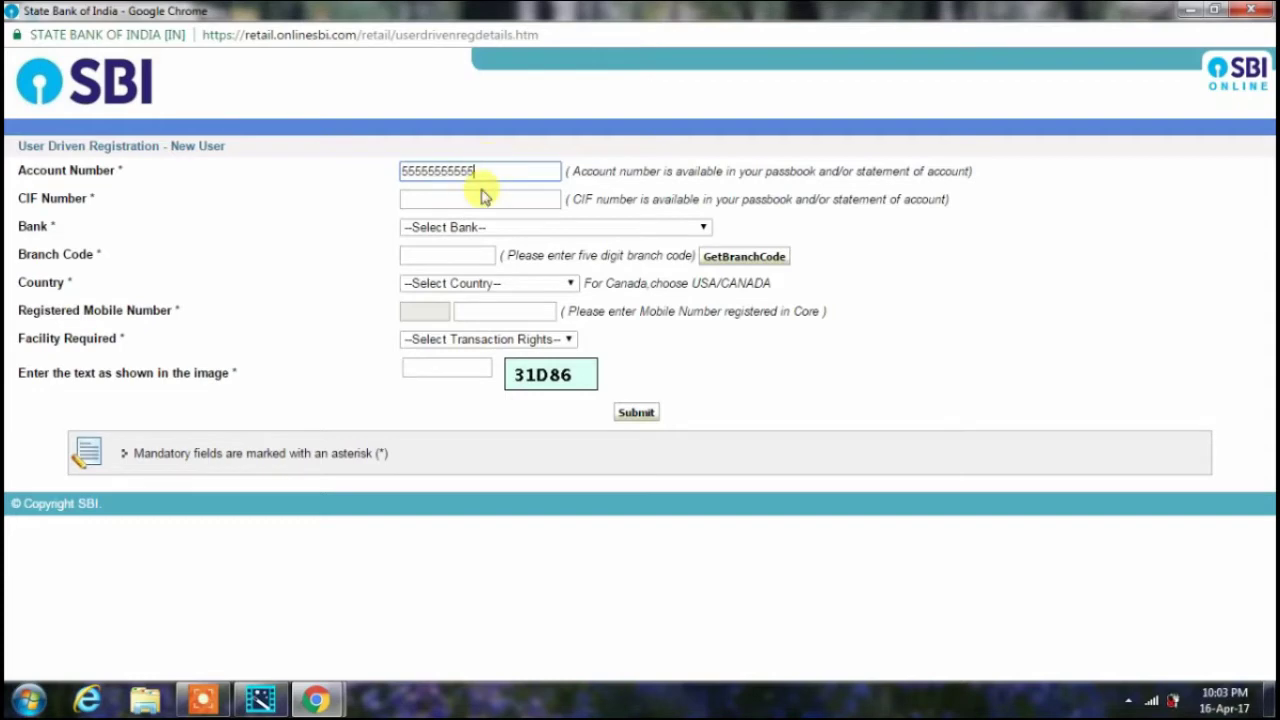
{"action": "left_click", "coordinate": [470, 201]}
{"action": "type", "text": "22222222222"}
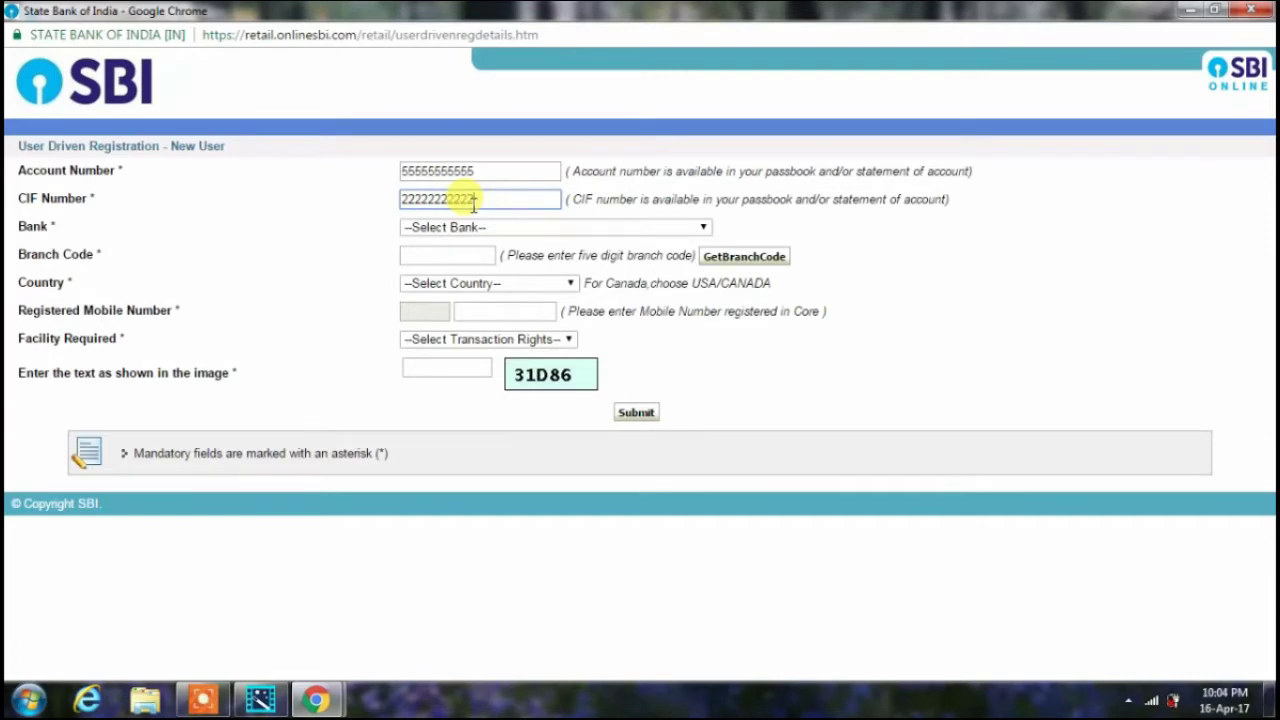
- Select State Bank of India, branch code 00140, and country India
{"action": "left_click", "coordinate": [630, 233]}
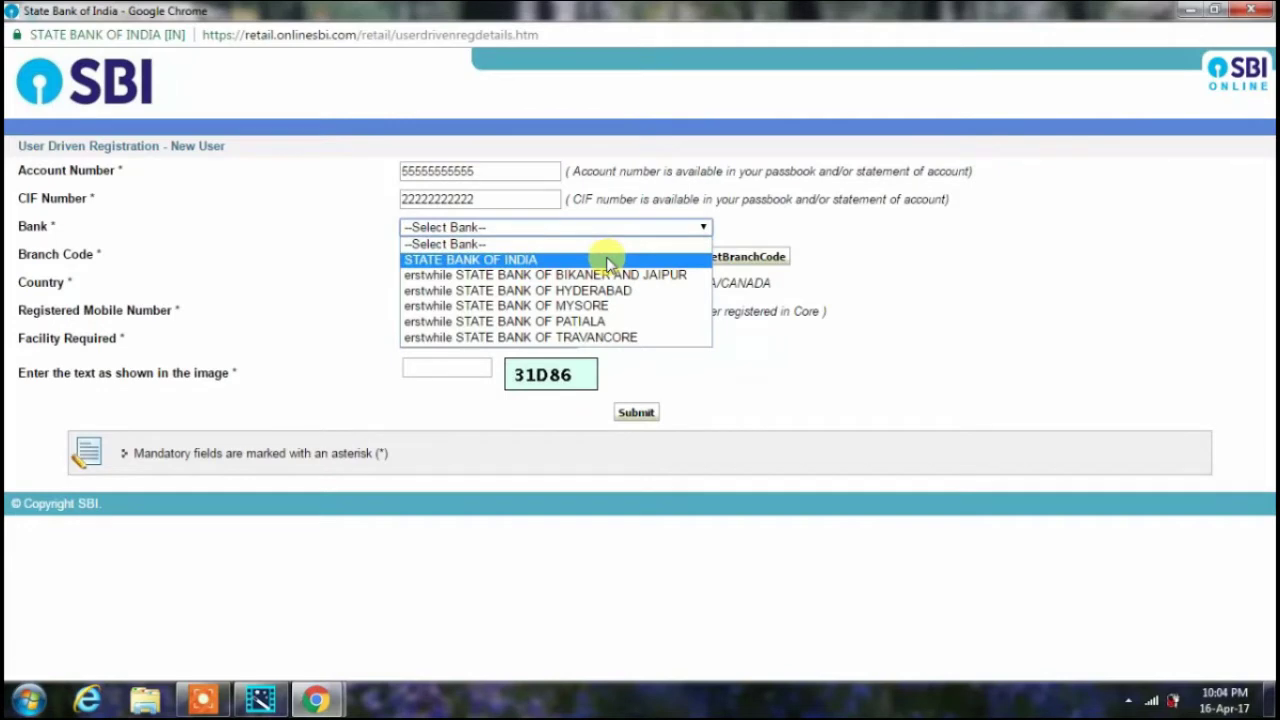
{"action": "left_click", "coordinate": [607, 260]}
{"action": "left_click", "coordinate": [445, 254]}
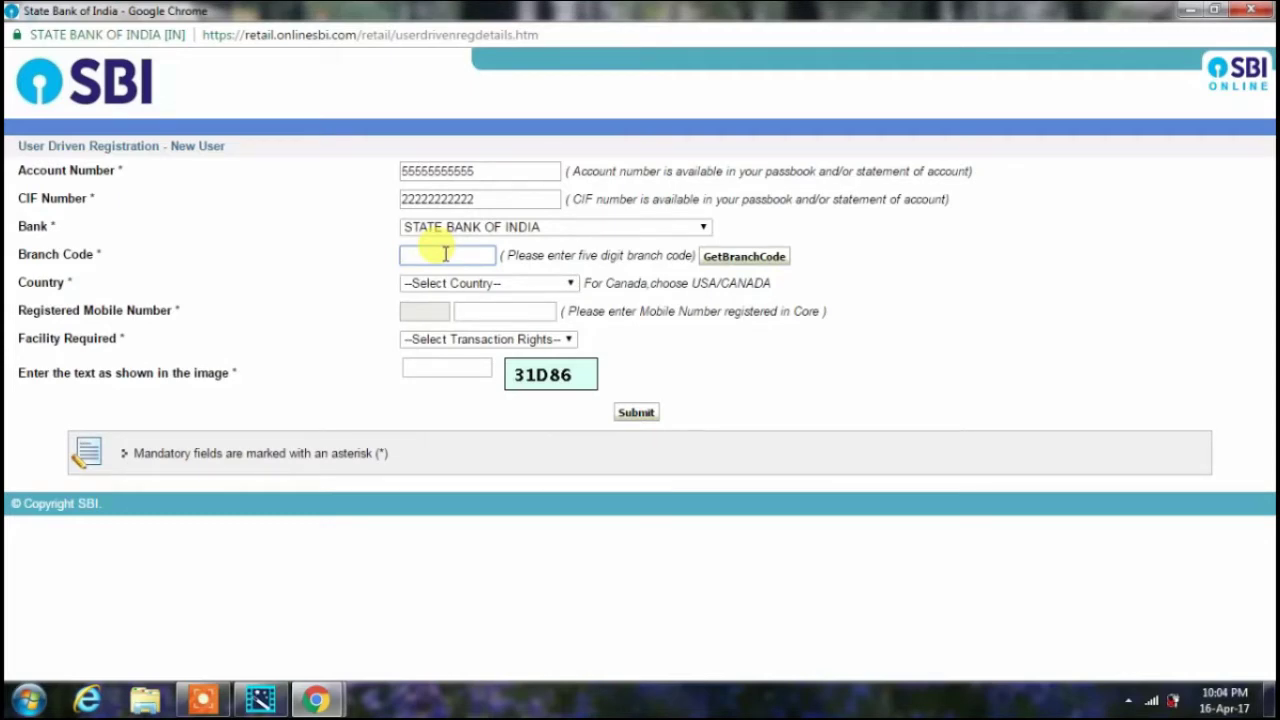
{"action": "type", "text": "0140"}
{"action": "key", "text": "Left"}
{"action": "key", "text": "Left"}
{"action": "key", "text": "Left"}
{"action": "type", "text": "0"}
{"action": "left_click", "coordinate": [523, 286]}
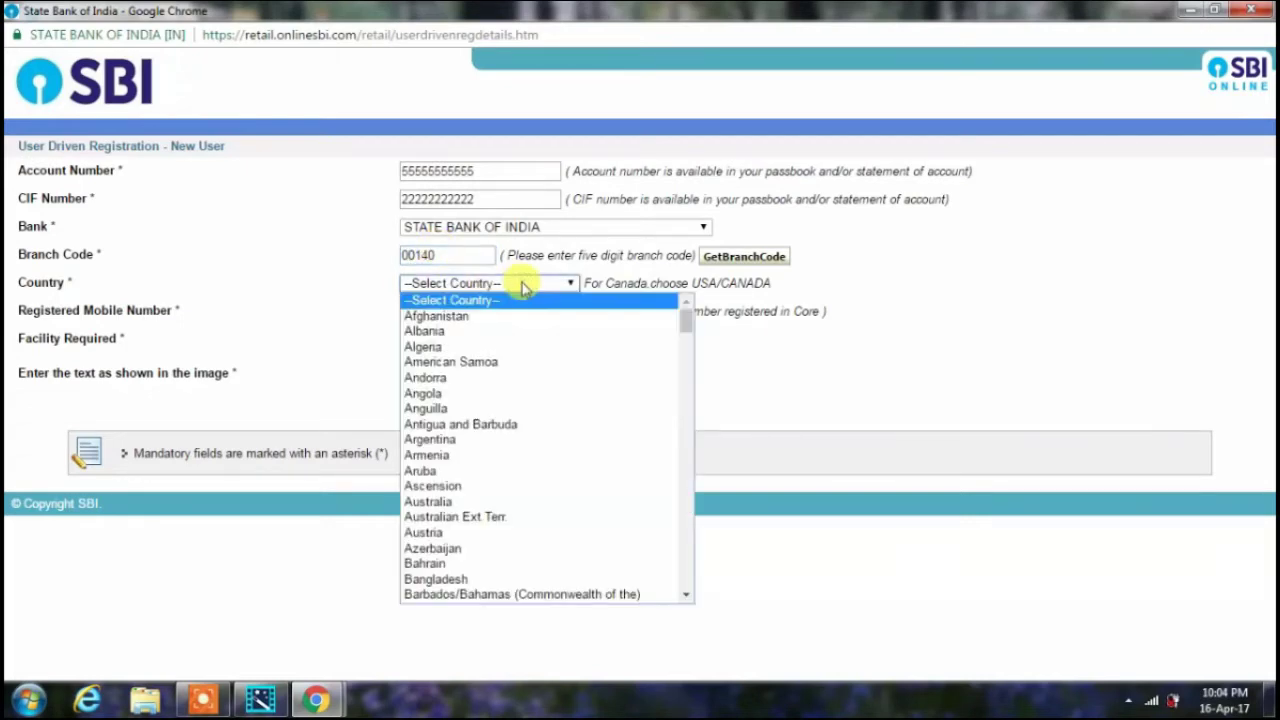
{"action": "key", "text": "i"}
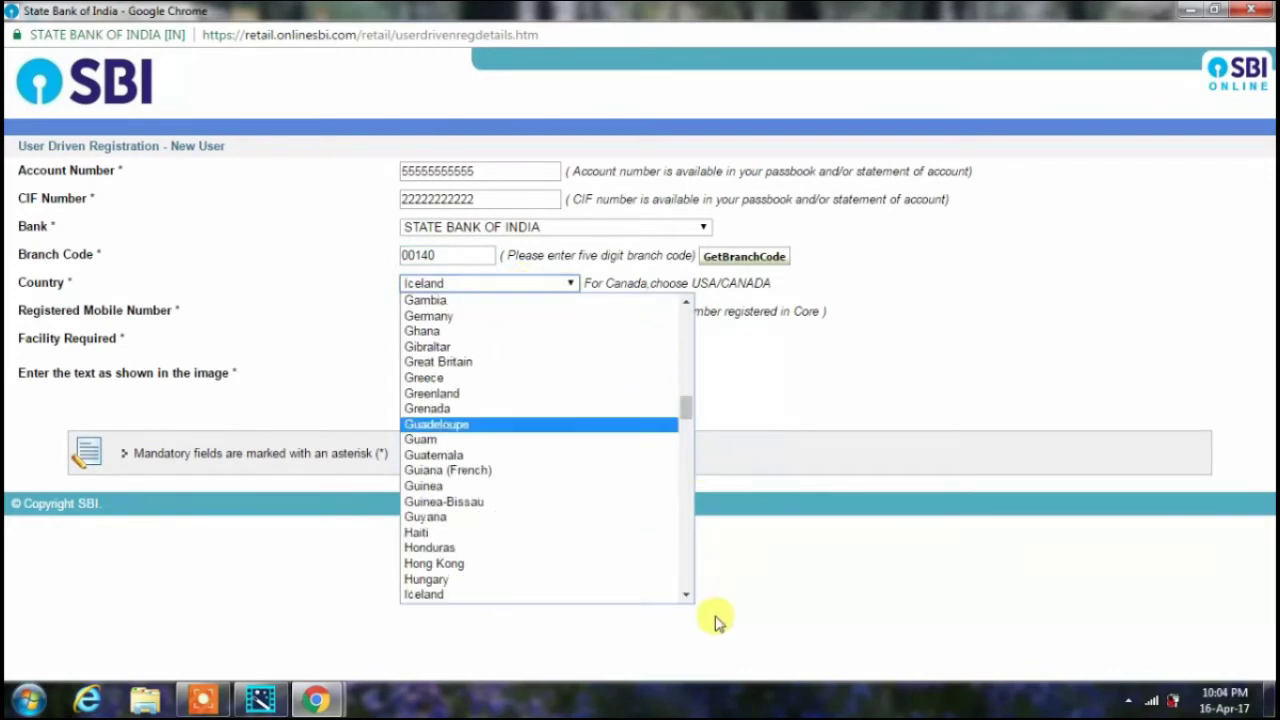
{"action": "left_click", "coordinate": [686, 597]}
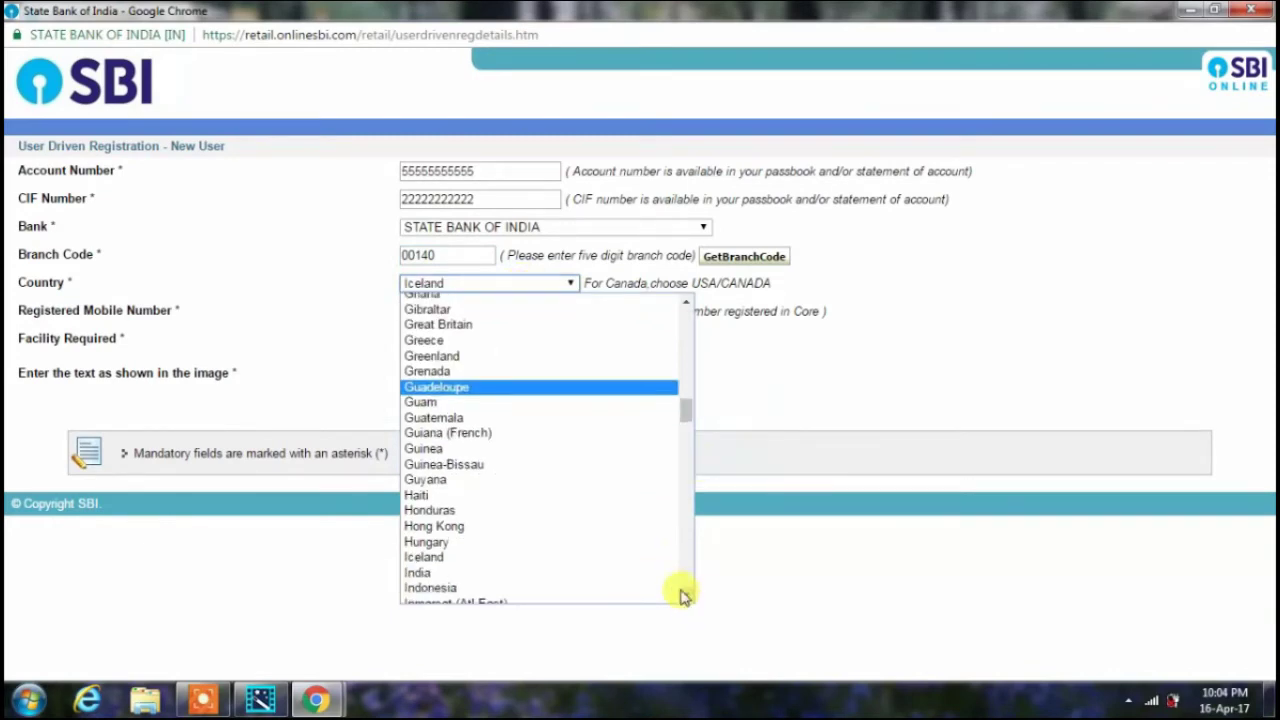
{"action": "left_click", "coordinate": [648, 573]}
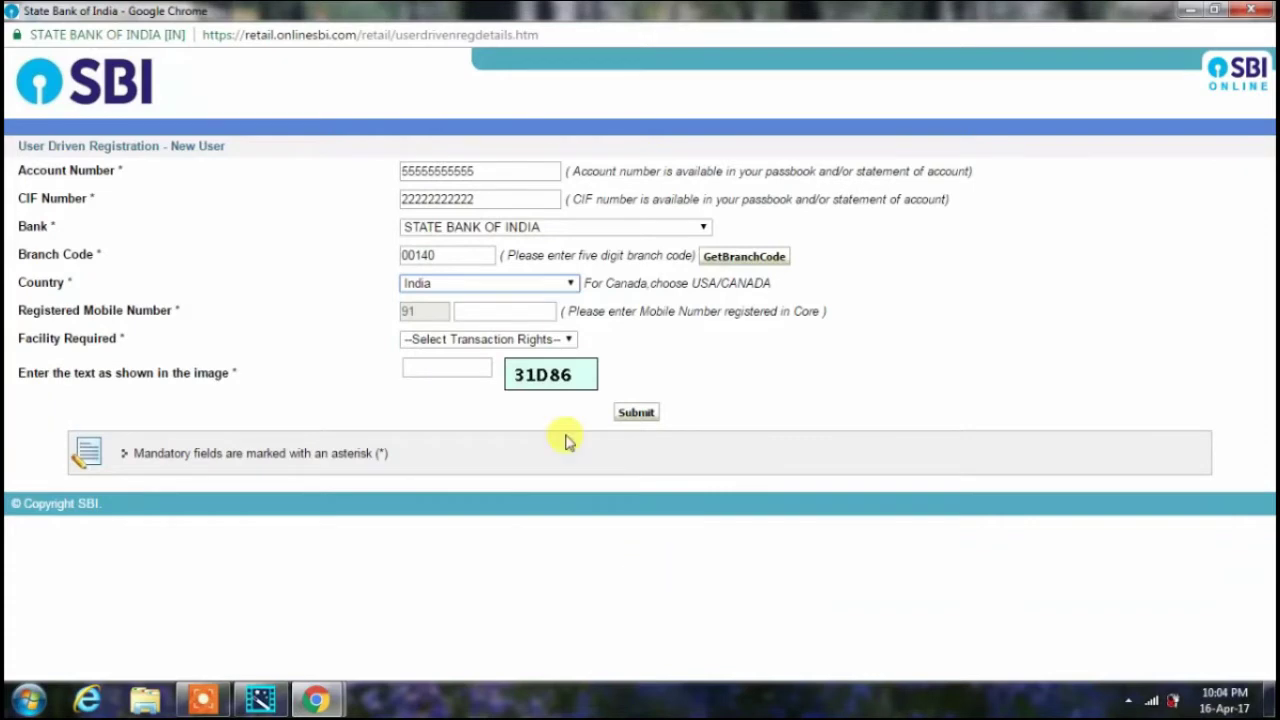
- Enter the registered mobile number, choose Full Transaction Rights, and fill the captcha
{"action": "left_click", "coordinate": [500, 312]}
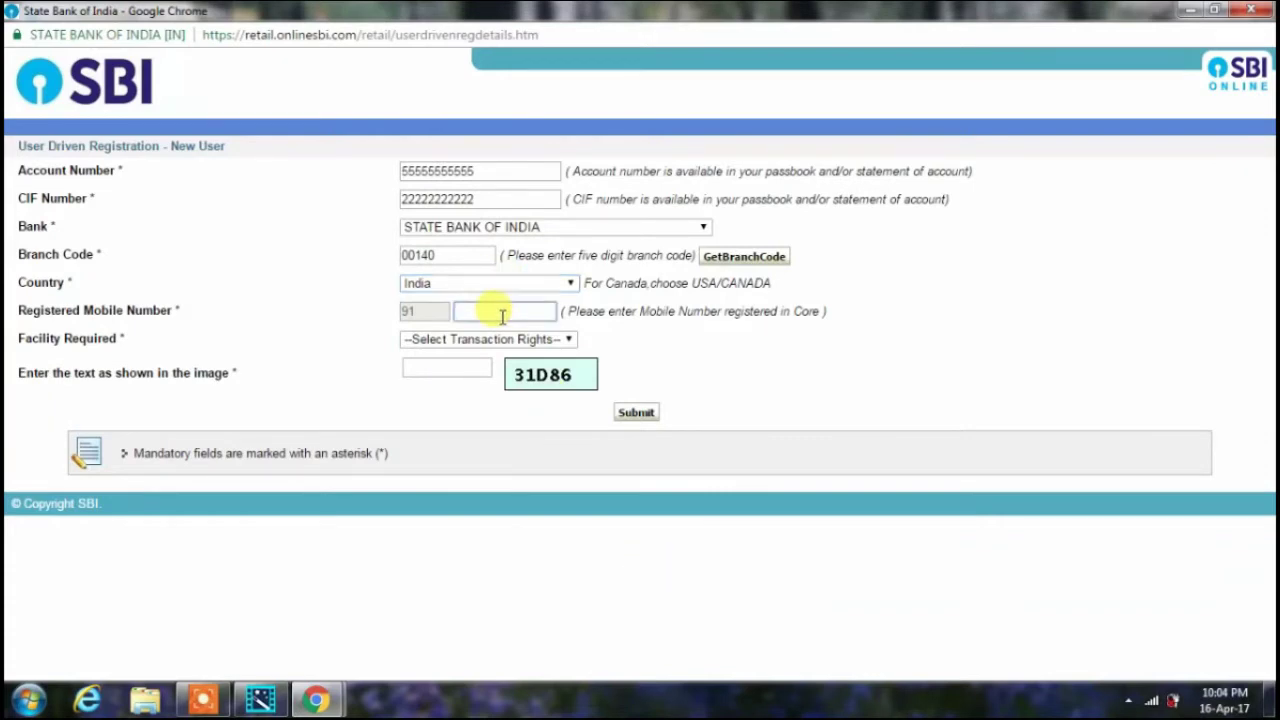
{"action": "type", "text": "8888888888"}
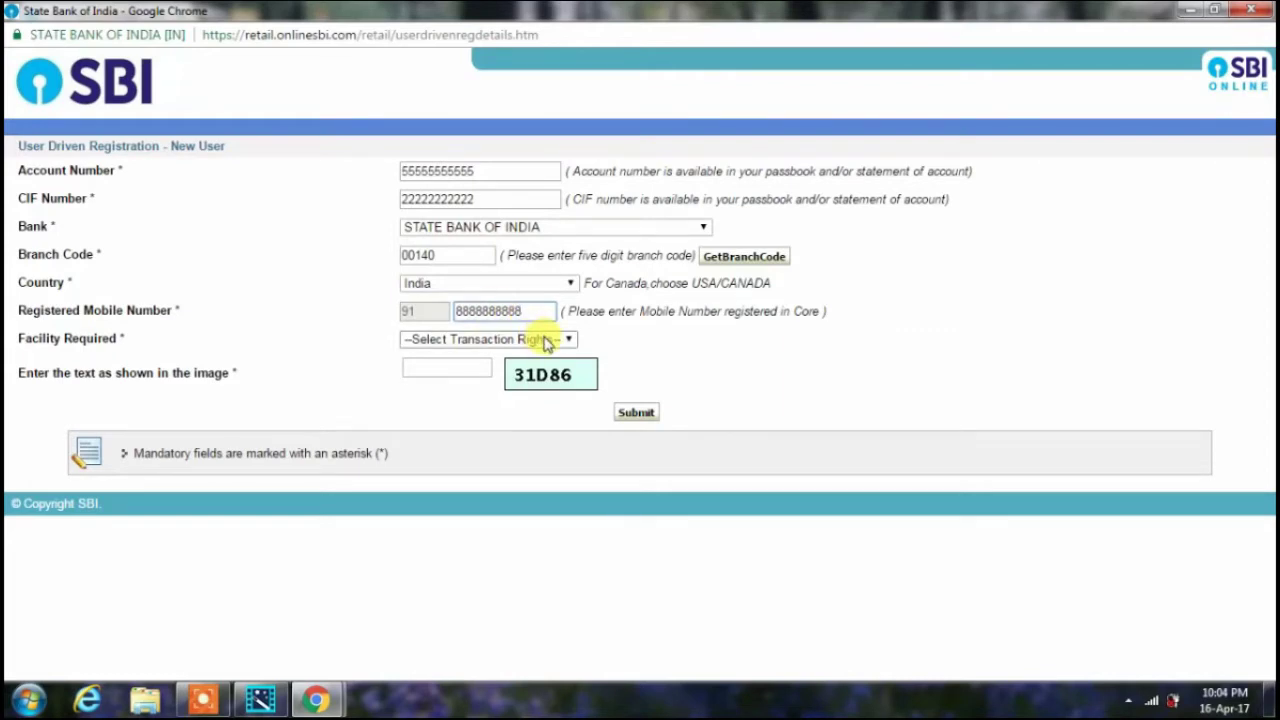
{"action": "left_click", "coordinate": [545, 340]}
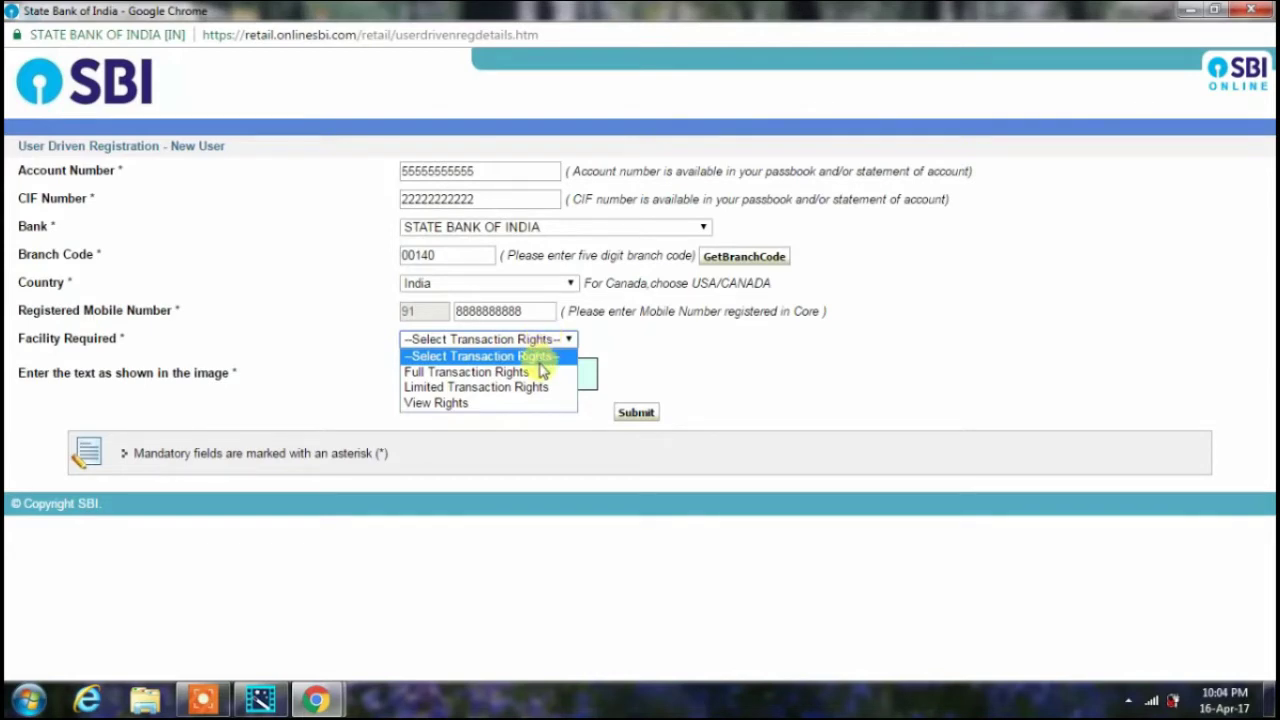
{"action": "left_click", "coordinate": [540, 373]}
{"action": "left_click", "coordinate": [477, 370]}
{"action": "type", "text": "31"}
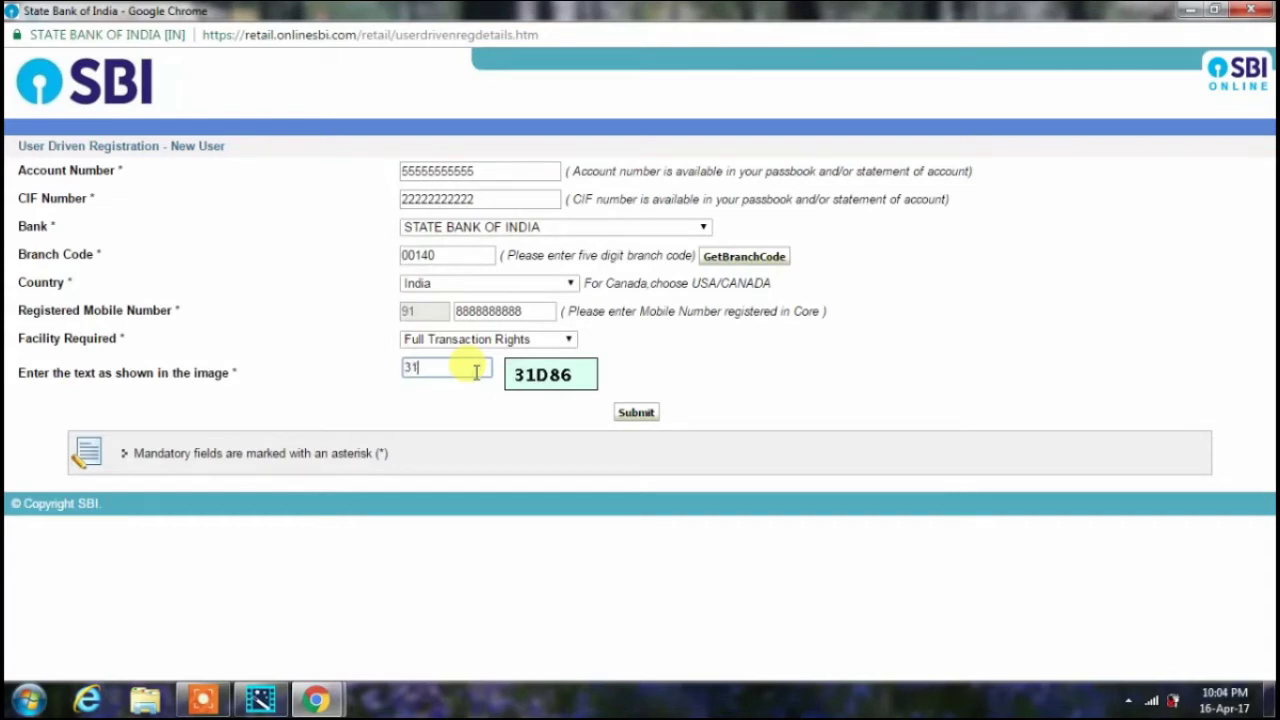
{"action": "type", "text": "D86"}
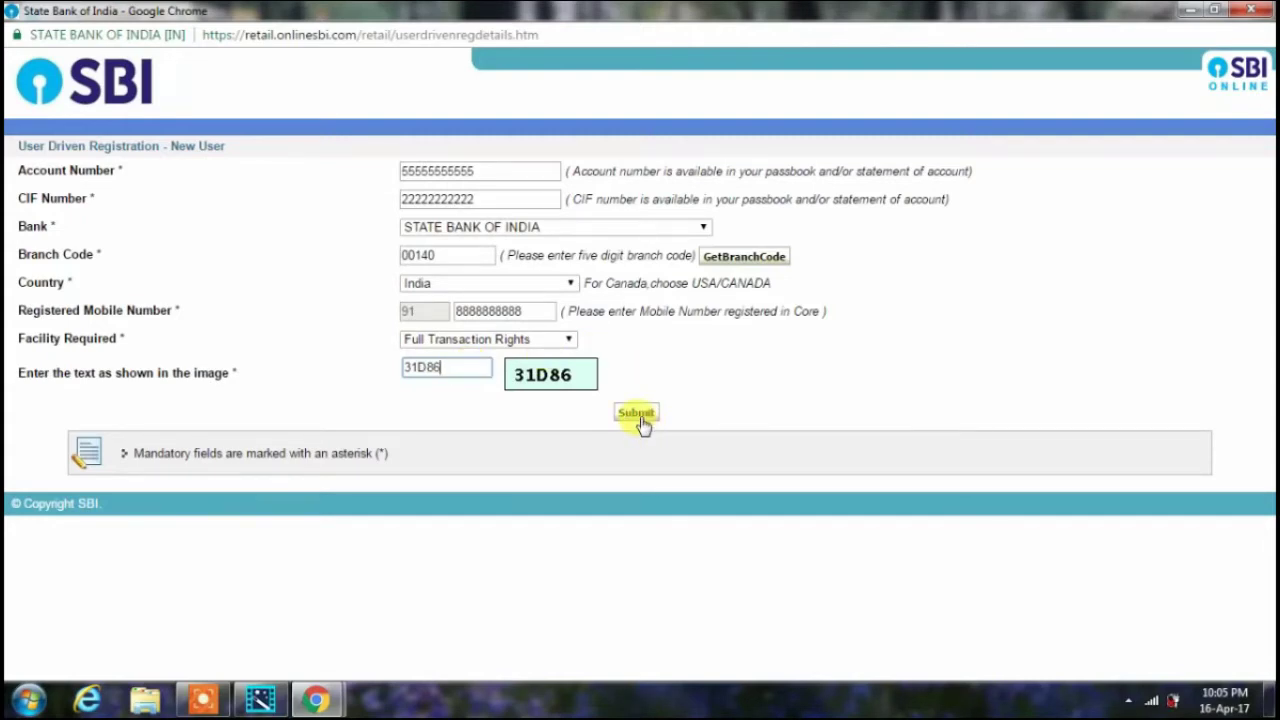
{"action": "left_click", "coordinate": [203, 700]}
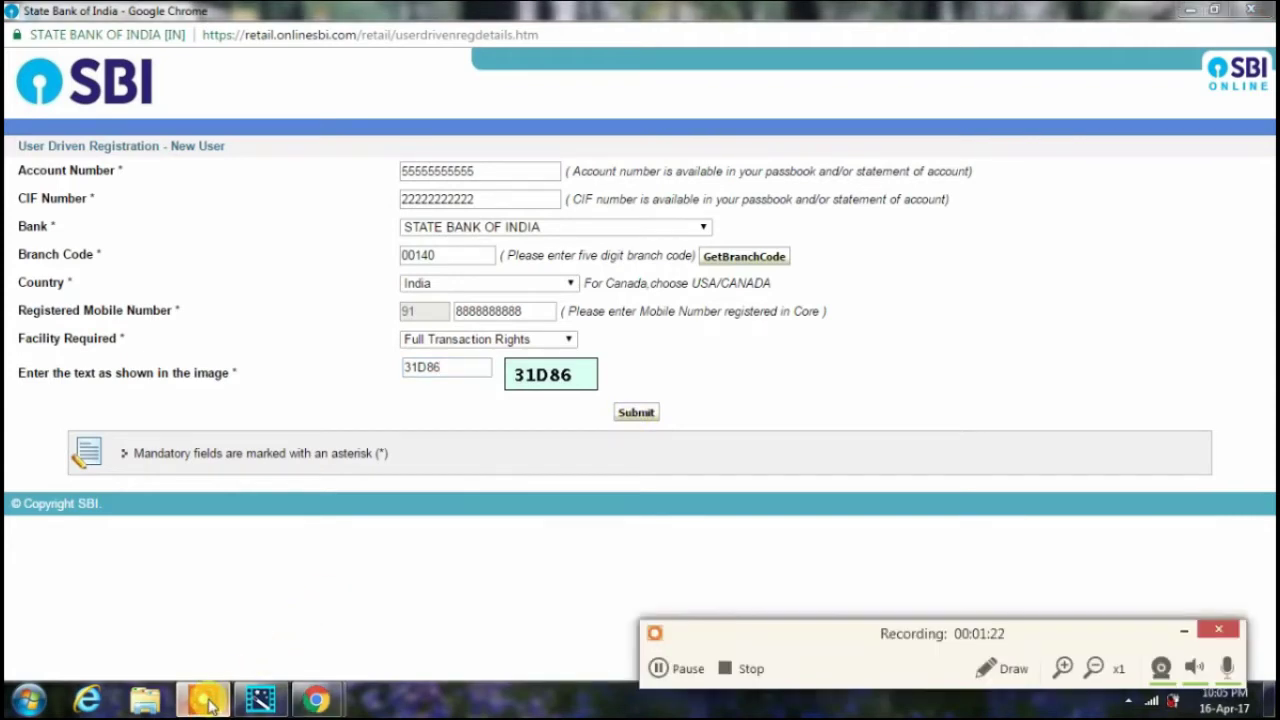
- Enter the one-time password received by SMS and confirm it
{"action": "left_click", "coordinate": [754, 672]}
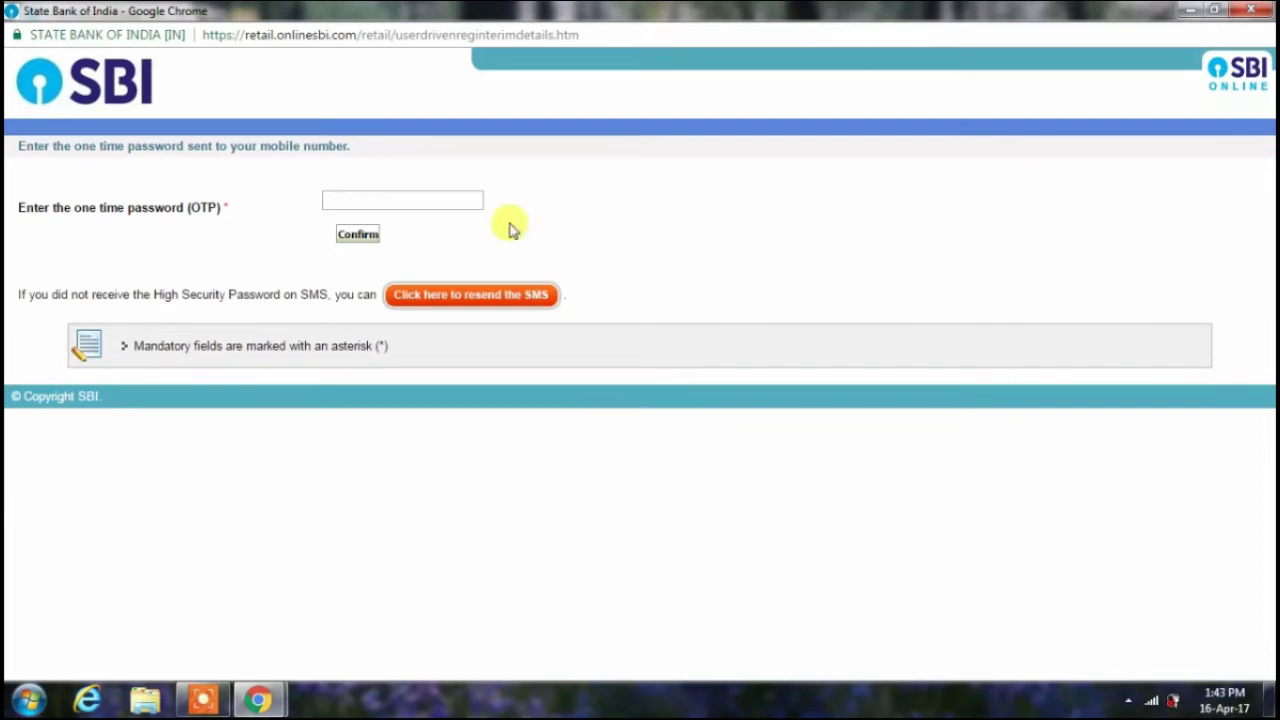
{"action": "left_click", "coordinate": [428, 196]}
{"action": "type", "text": "••"}
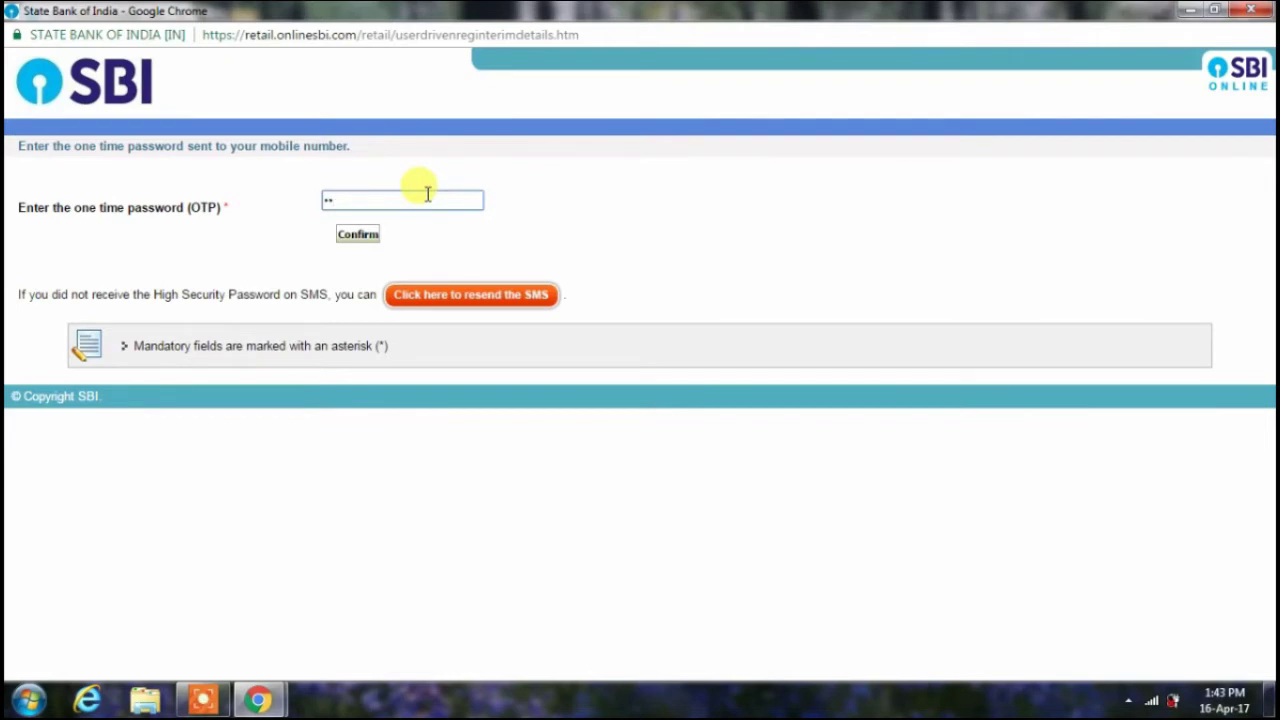
{"action": "type", "text": "••••••"}
{"action": "left_click", "coordinate": [372, 238]}
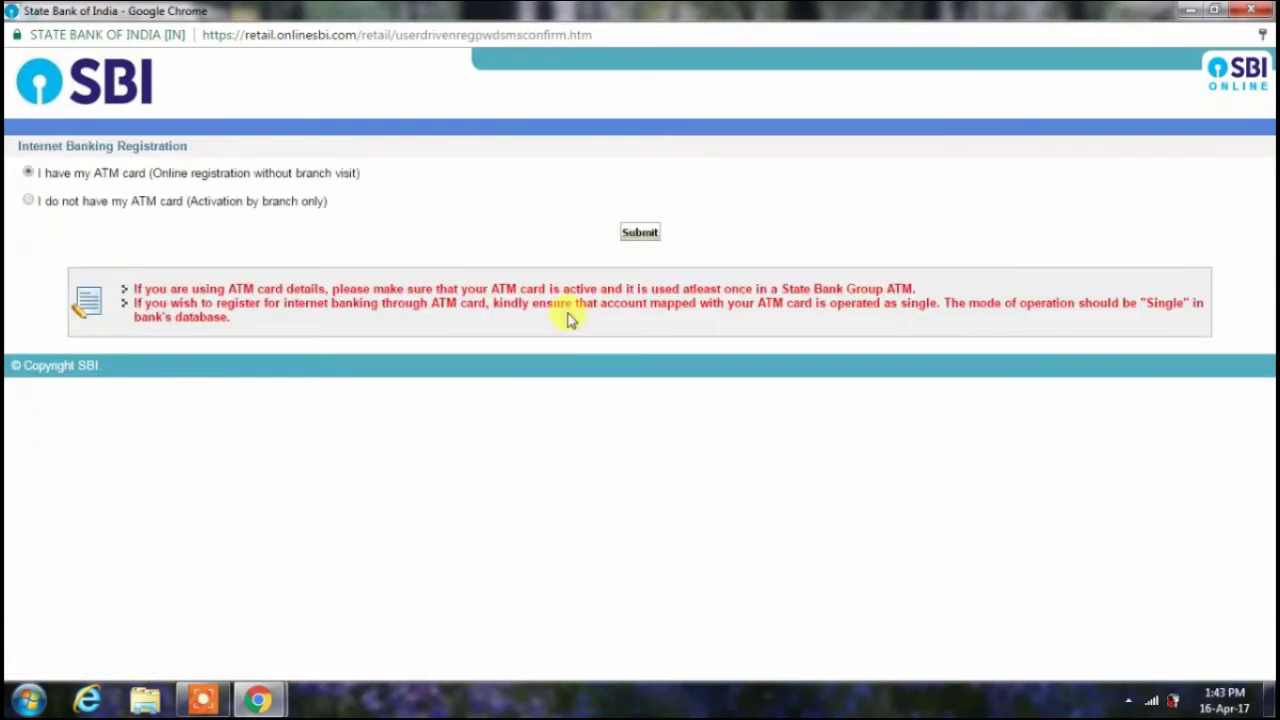
- Keep 'I have my ATM card' selected and submit the choice
{"action": "left_click", "coordinate": [657, 228]}
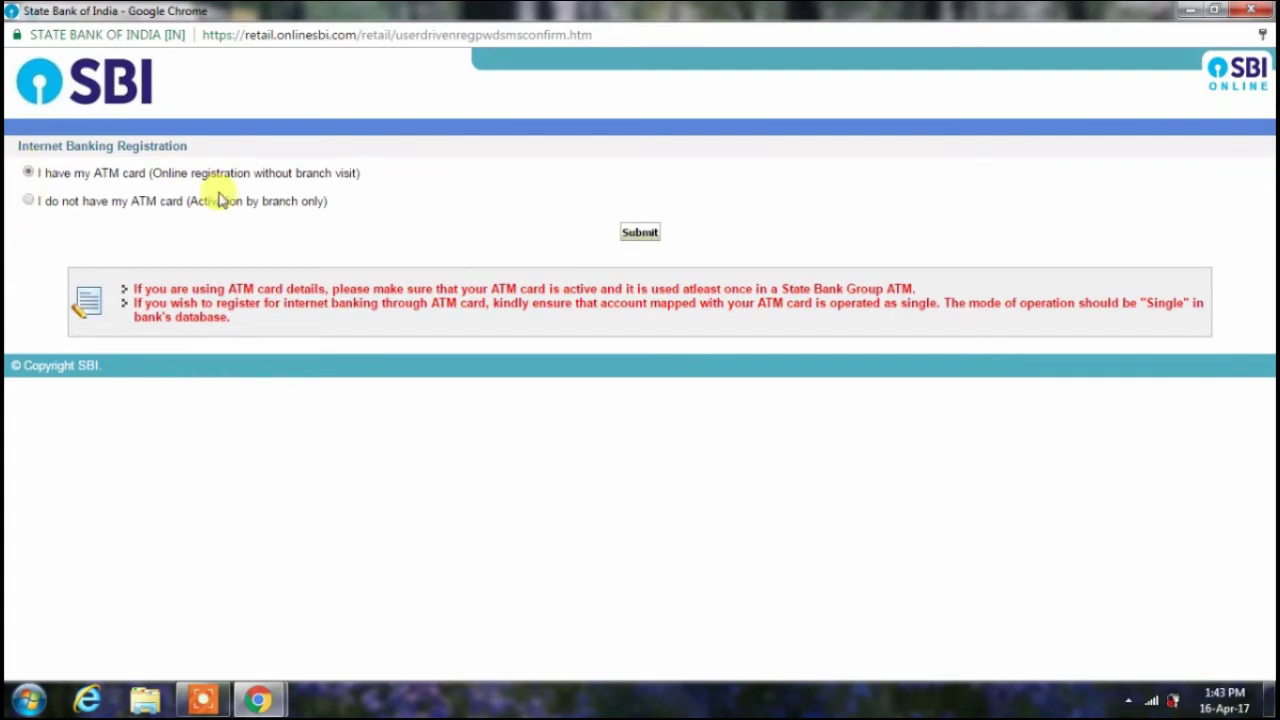
{"action": "left_click", "coordinate": [648, 238]}
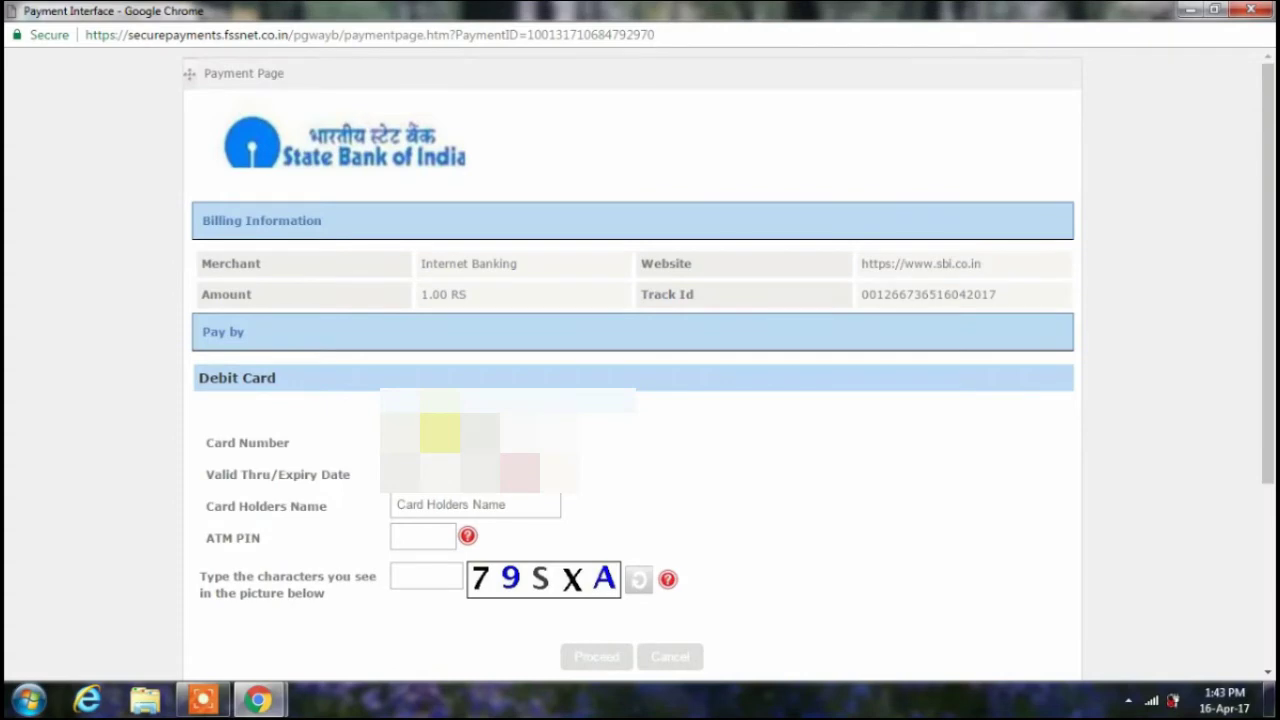
- Choose the card's expiry month and year and enter the card holder's name
{"action": "left_click", "coordinate": [405, 474]}
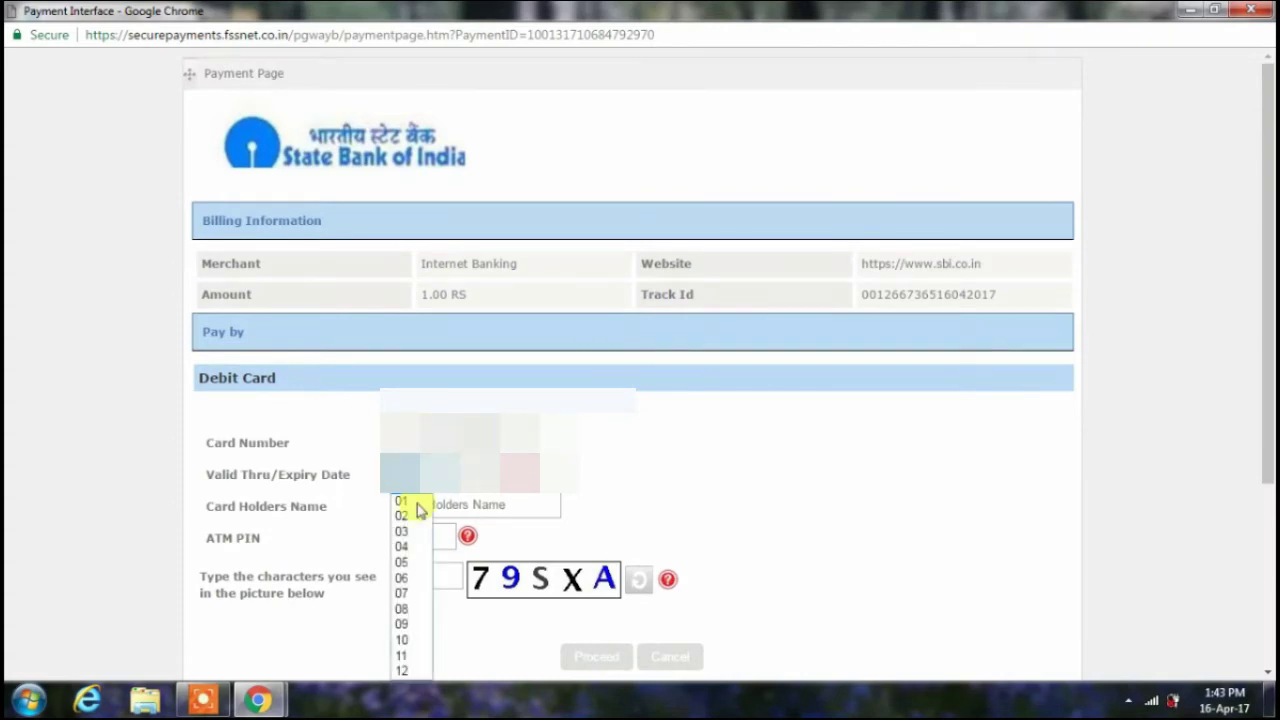
{"action": "left_click", "coordinate": [414, 561]}
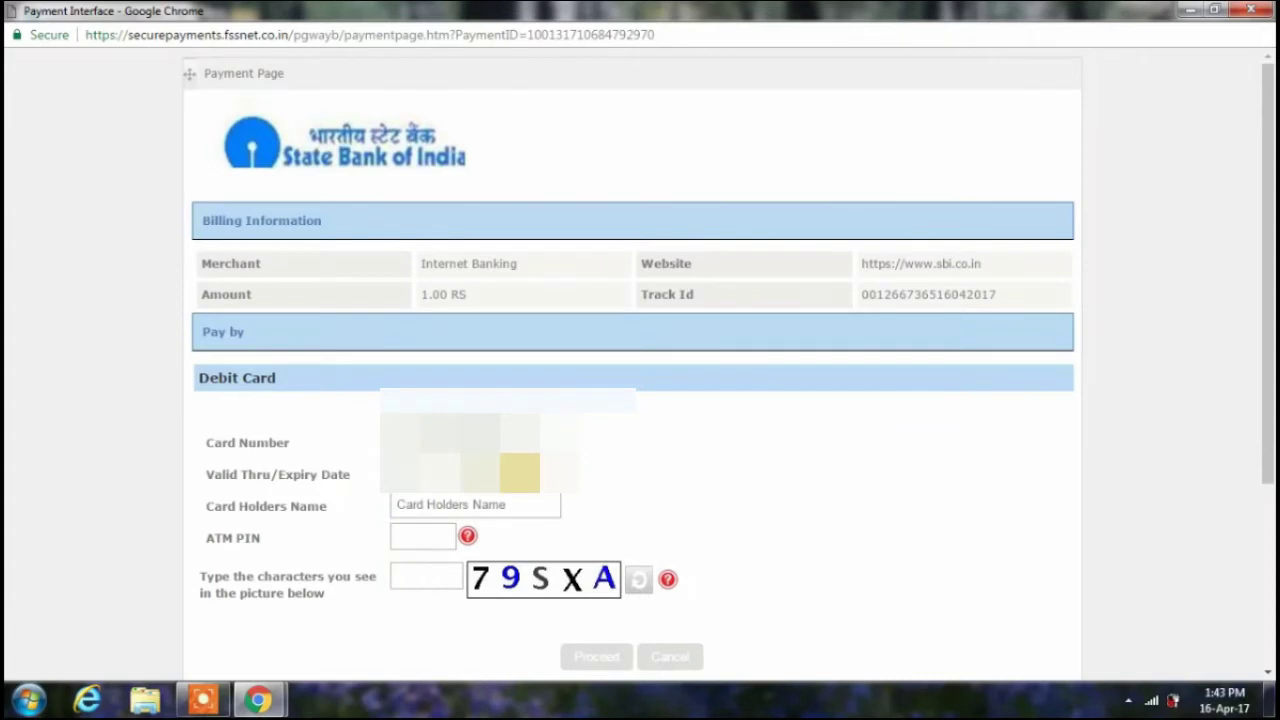
{"action": "left_click", "coordinate": [520, 474]}
{"action": "left_click", "coordinate": [491, 358]}
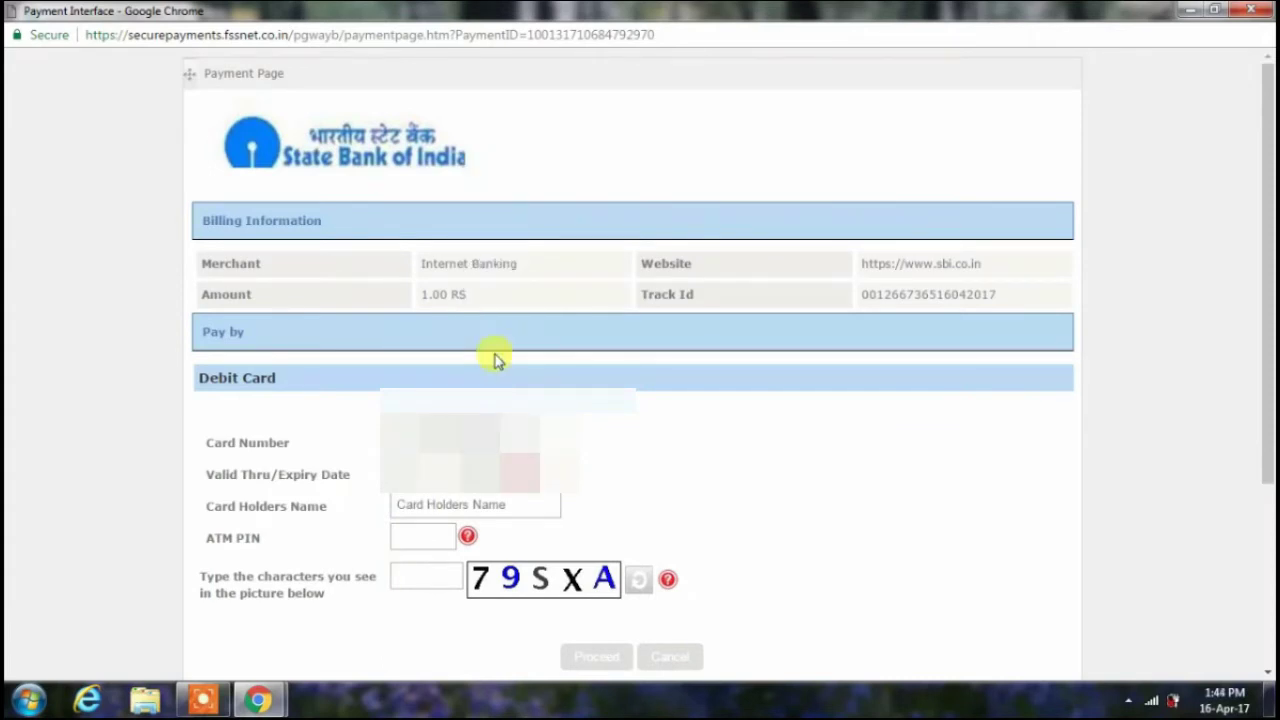
{"action": "left_click", "coordinate": [435, 504]}
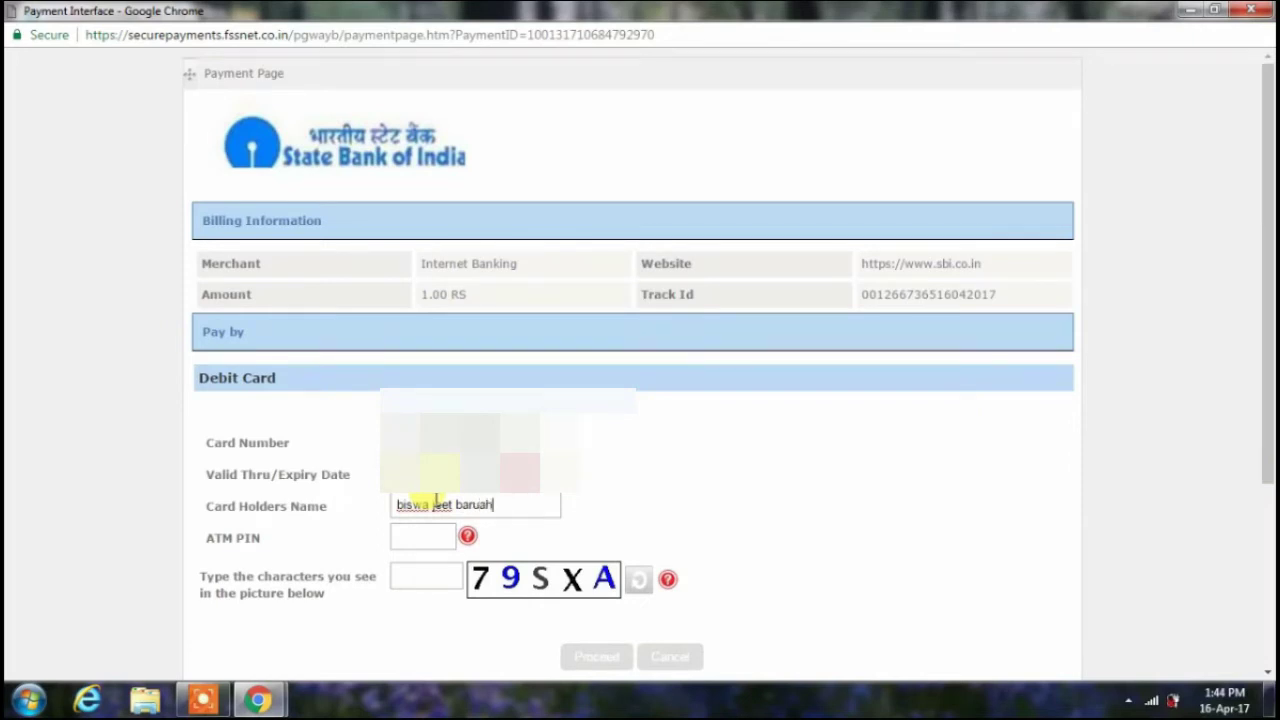
- Enter the ATM PIN and the captcha characters for the 1.00 RS payment
{"action": "left_click", "coordinate": [430, 532]}
{"action": "type", "text": "••"}
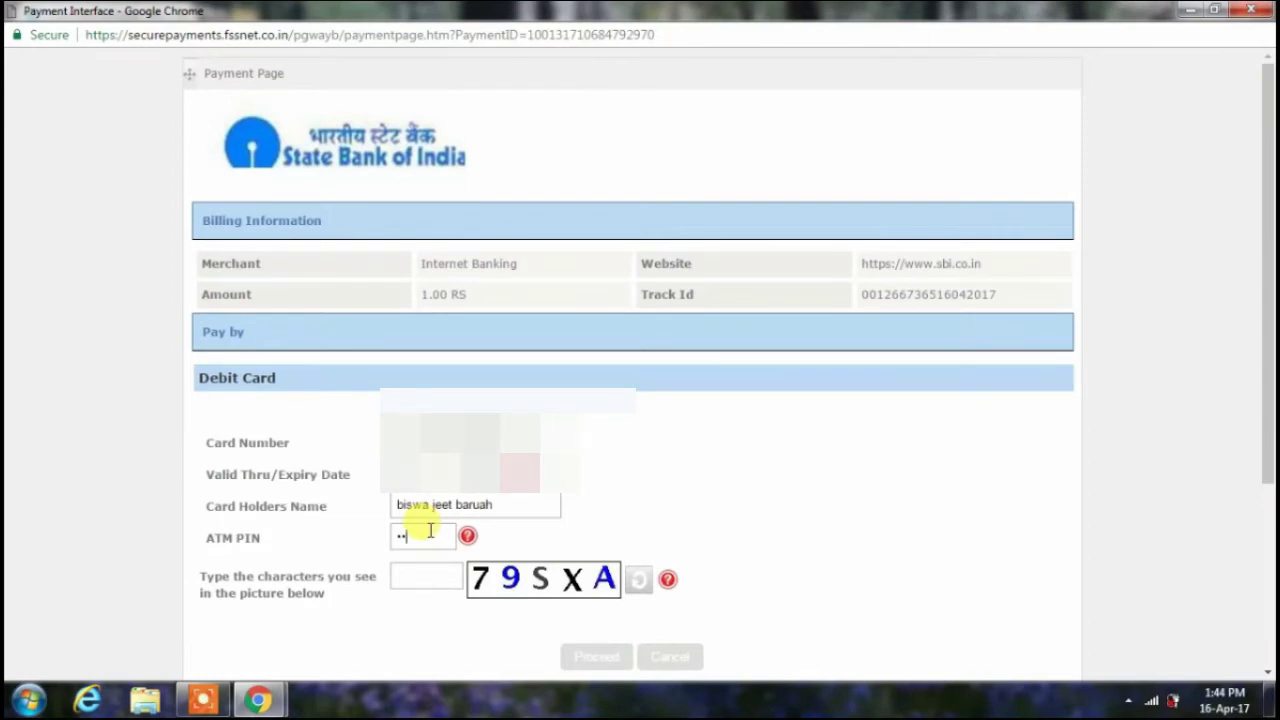
{"action": "type", "text": "••"}
{"action": "left_click", "coordinate": [424, 571]}
{"action": "type", "text": "79"}
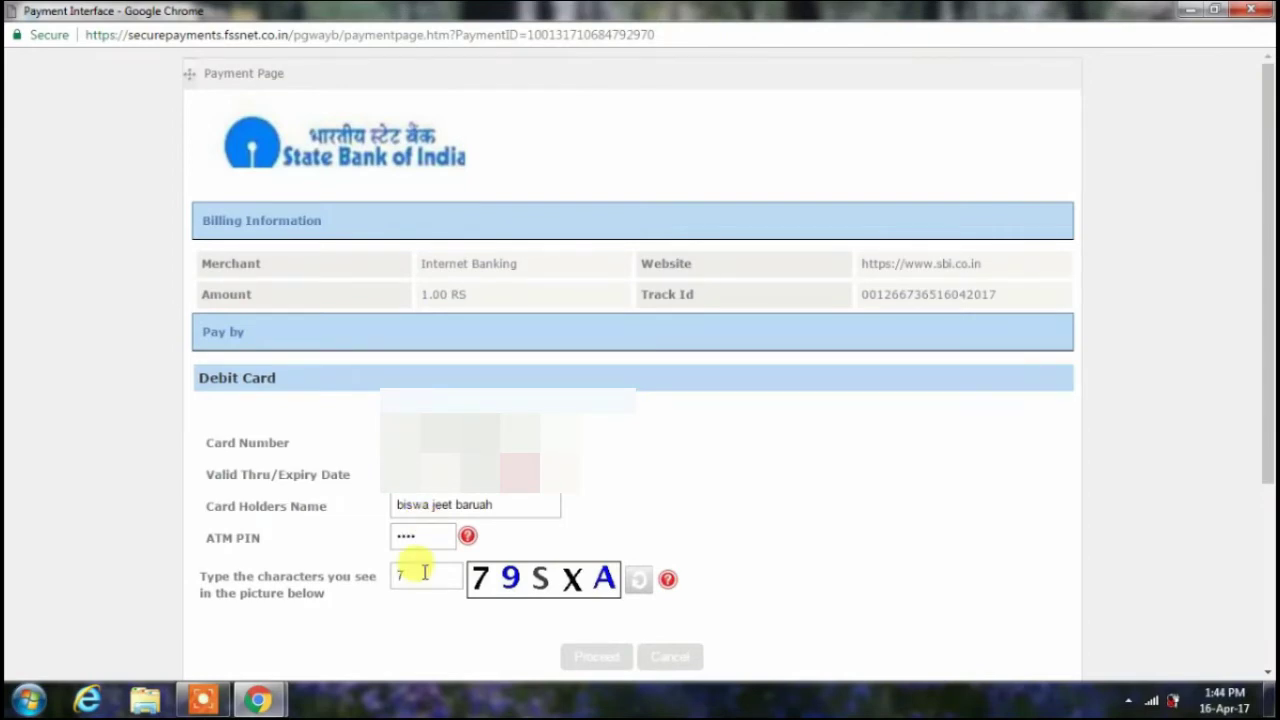
{"action": "type", "text": "sxa"}
{"action": "scroll", "coordinate": [583, 571], "scroll_direction": "down", "scroll_amount": 1}
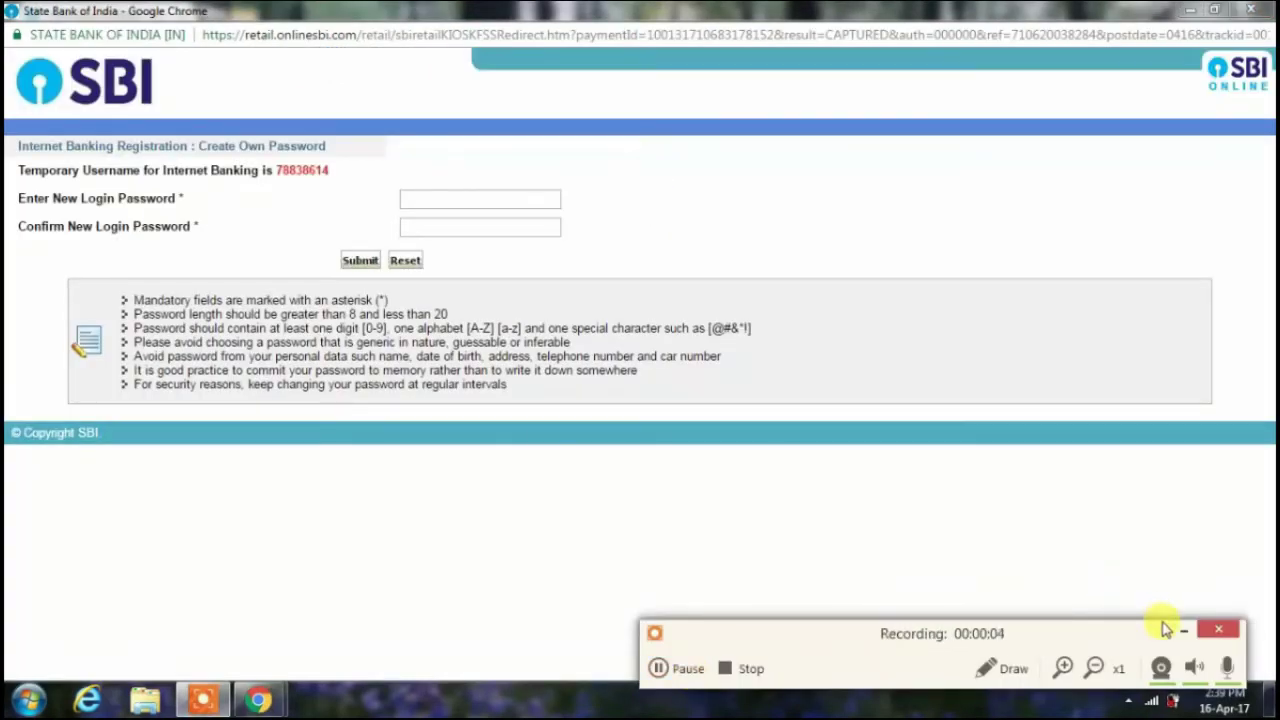
- Create and confirm the login password, dismiss the alert, and close the registration window
{"action": "left_click", "coordinate": [1180, 636]}
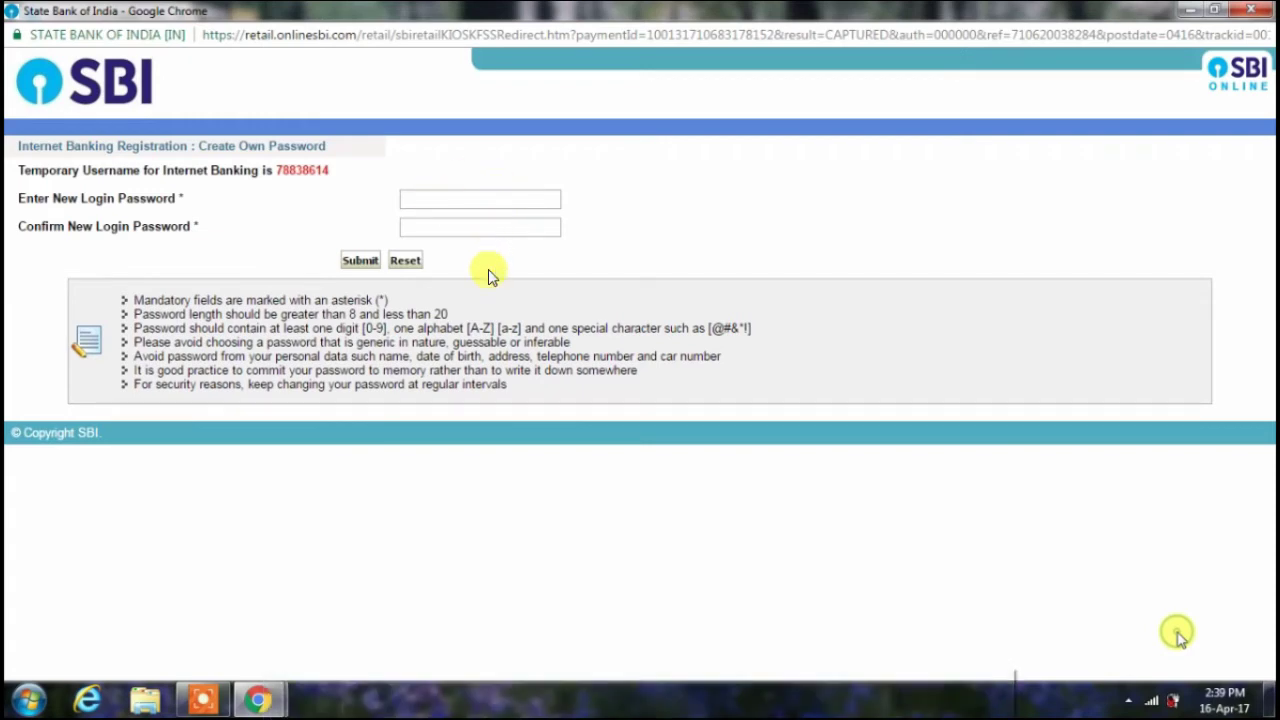
{"action": "left_click", "coordinate": [480, 199]}
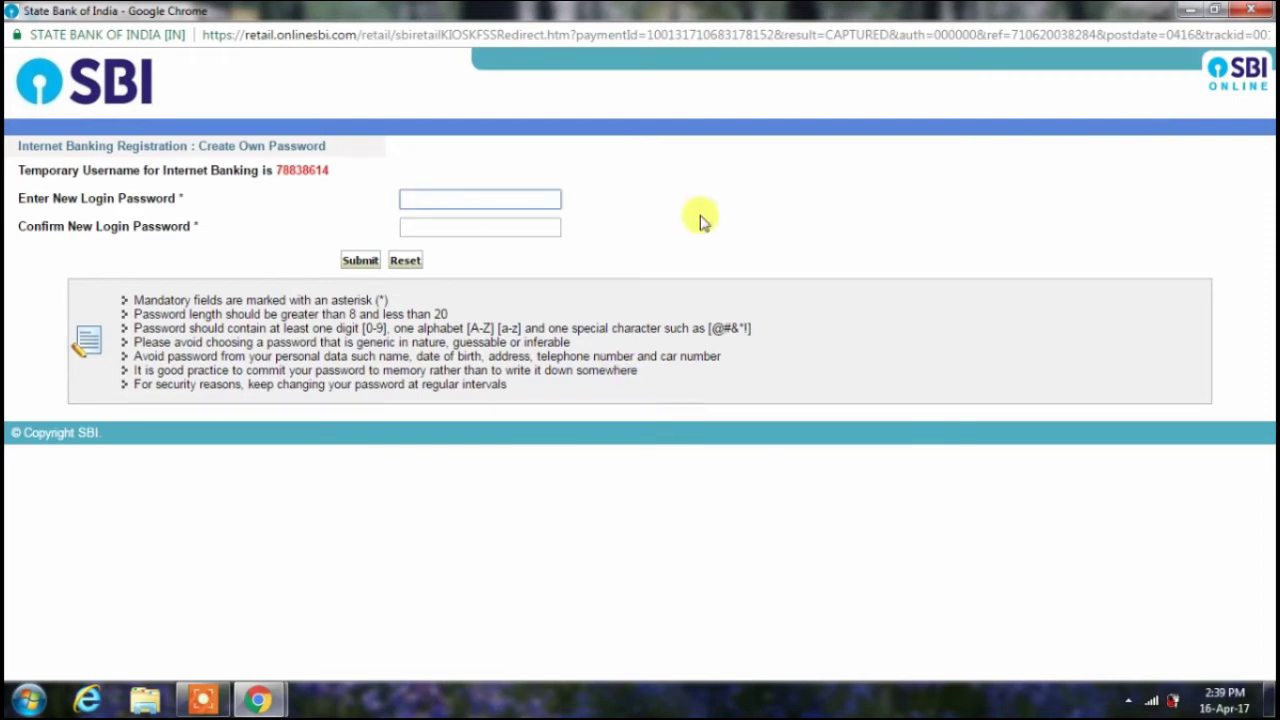
{"action": "type", "text": "*********"}
{"action": "left_click", "coordinate": [523, 228]}
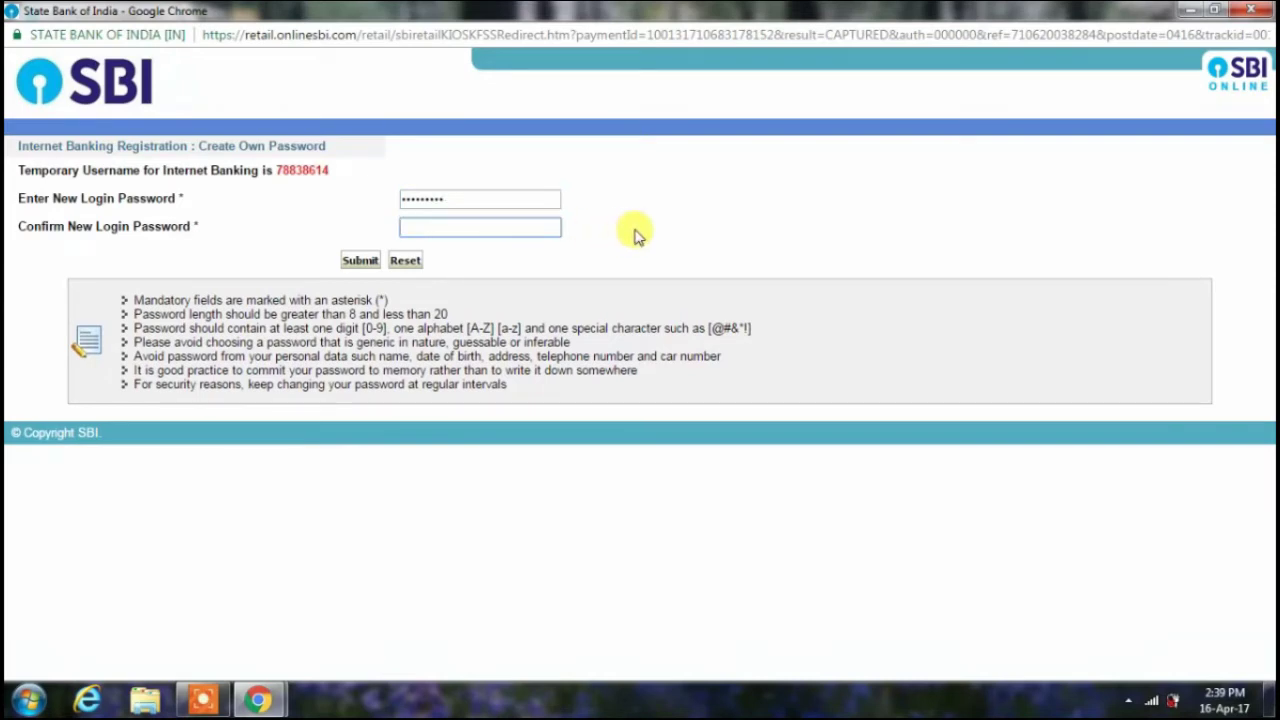
{"action": "type", "text": "**********"}
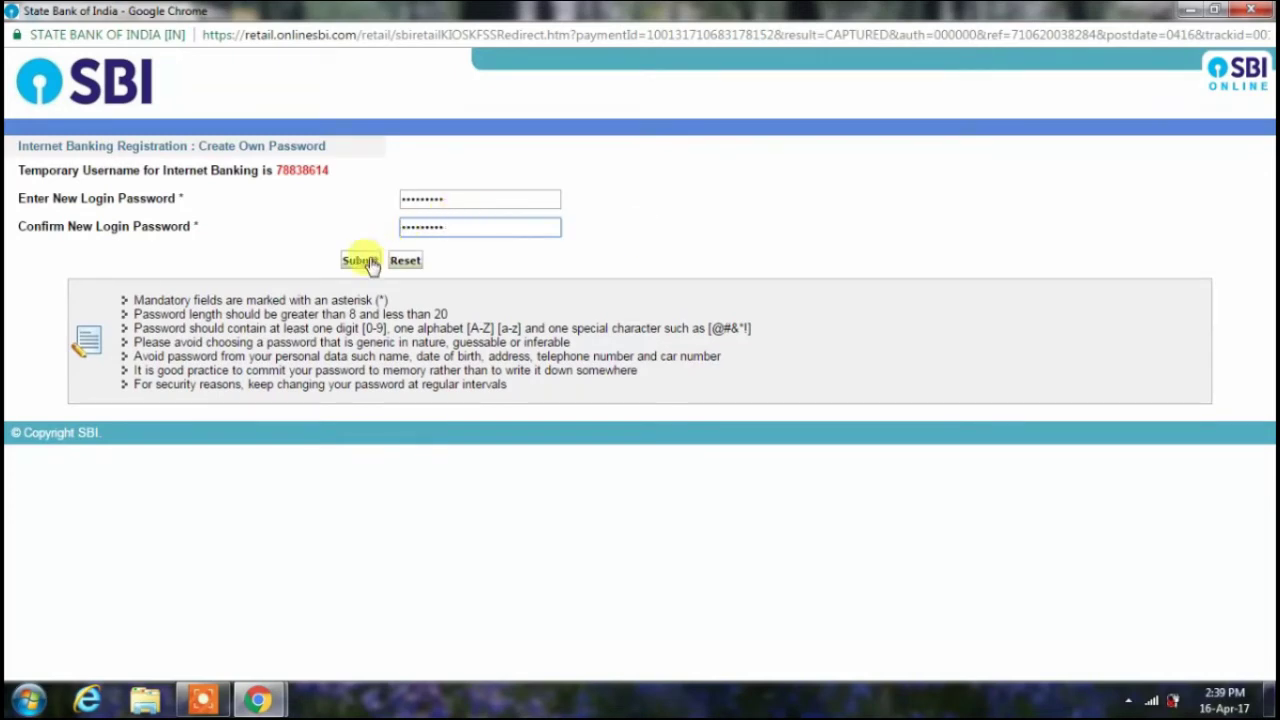
{"action": "left_click", "coordinate": [366, 260]}
{"action": "key", "text": "Return"}
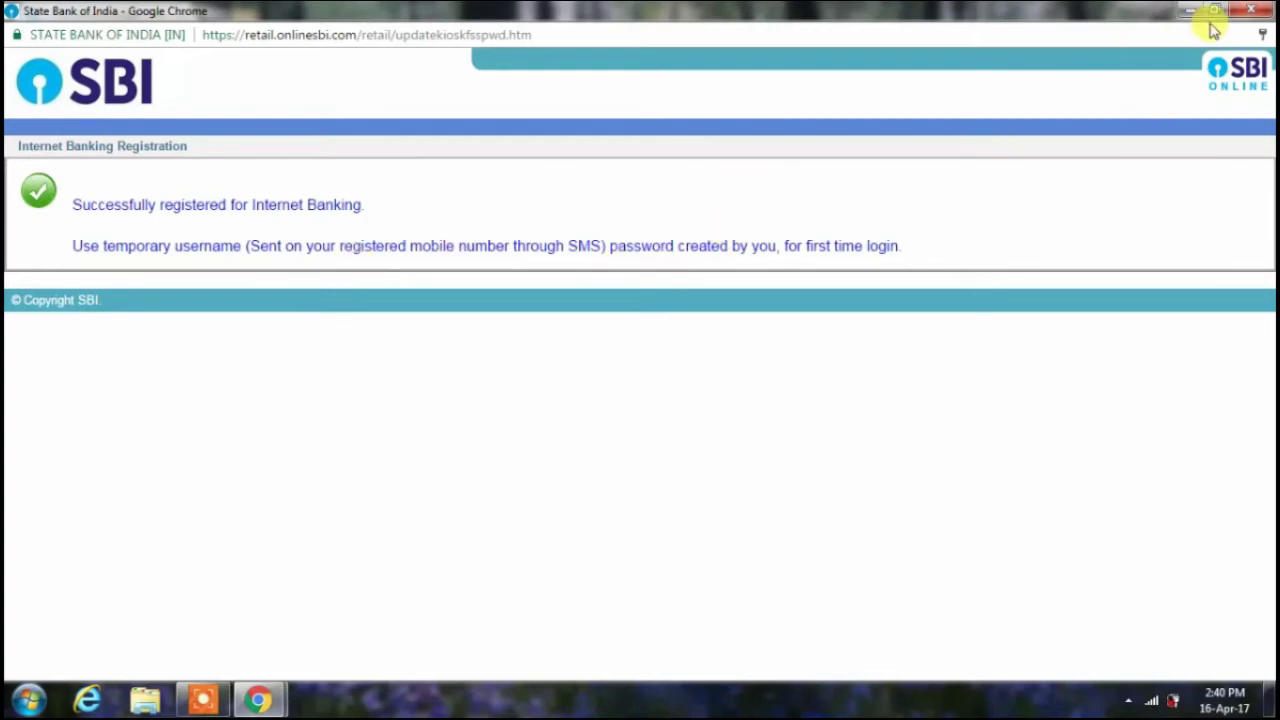
{"action": "left_click", "coordinate": [1250, 10]}
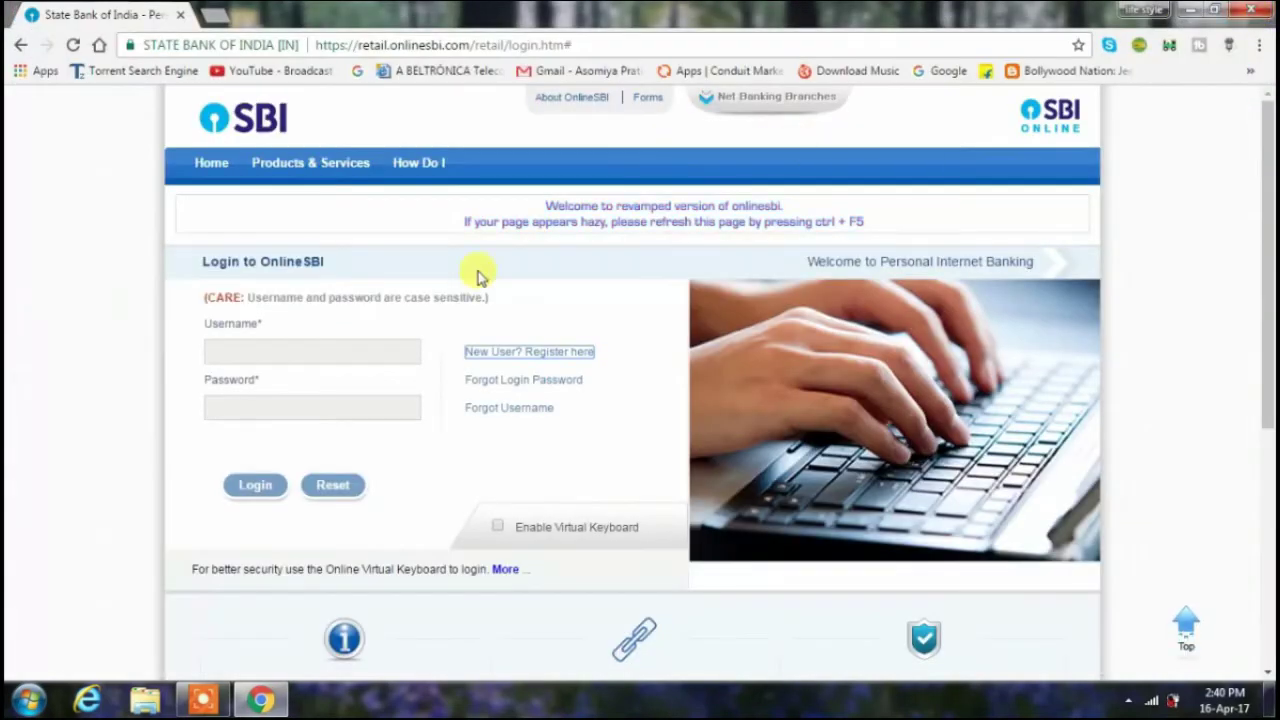
- Log in with the temporary username and its password
{"action": "left_click", "coordinate": [330, 355]}
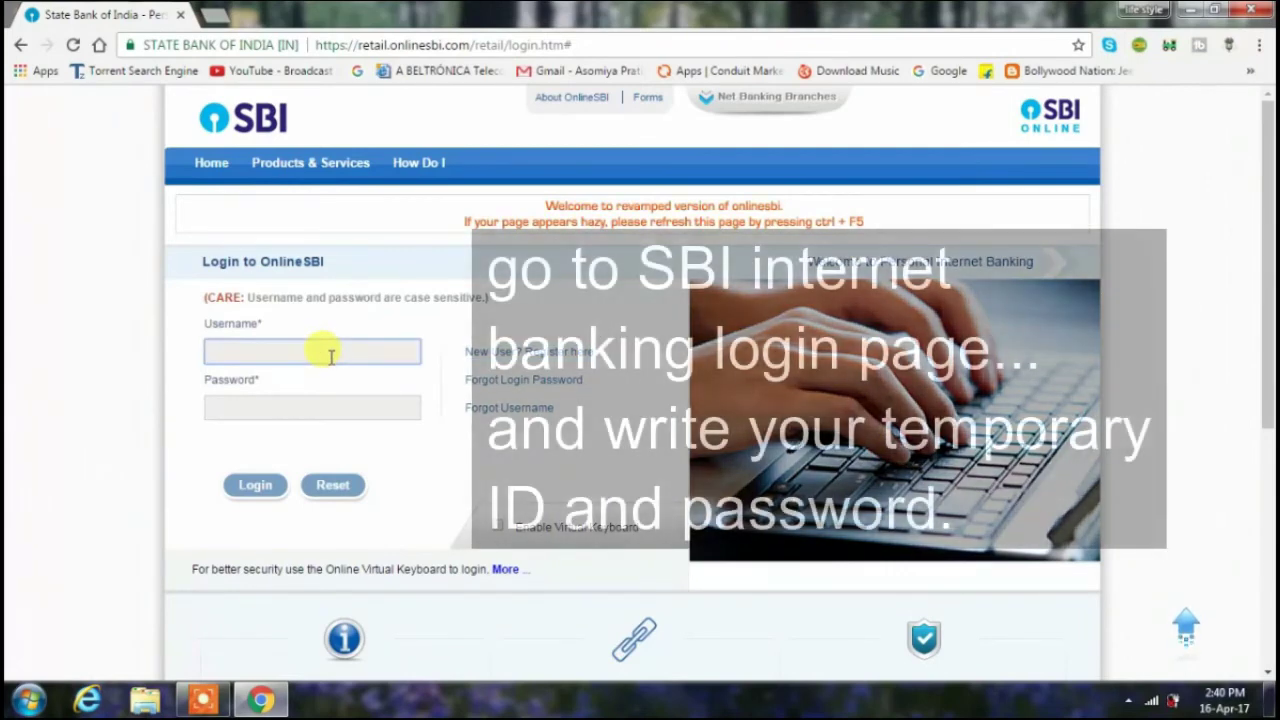
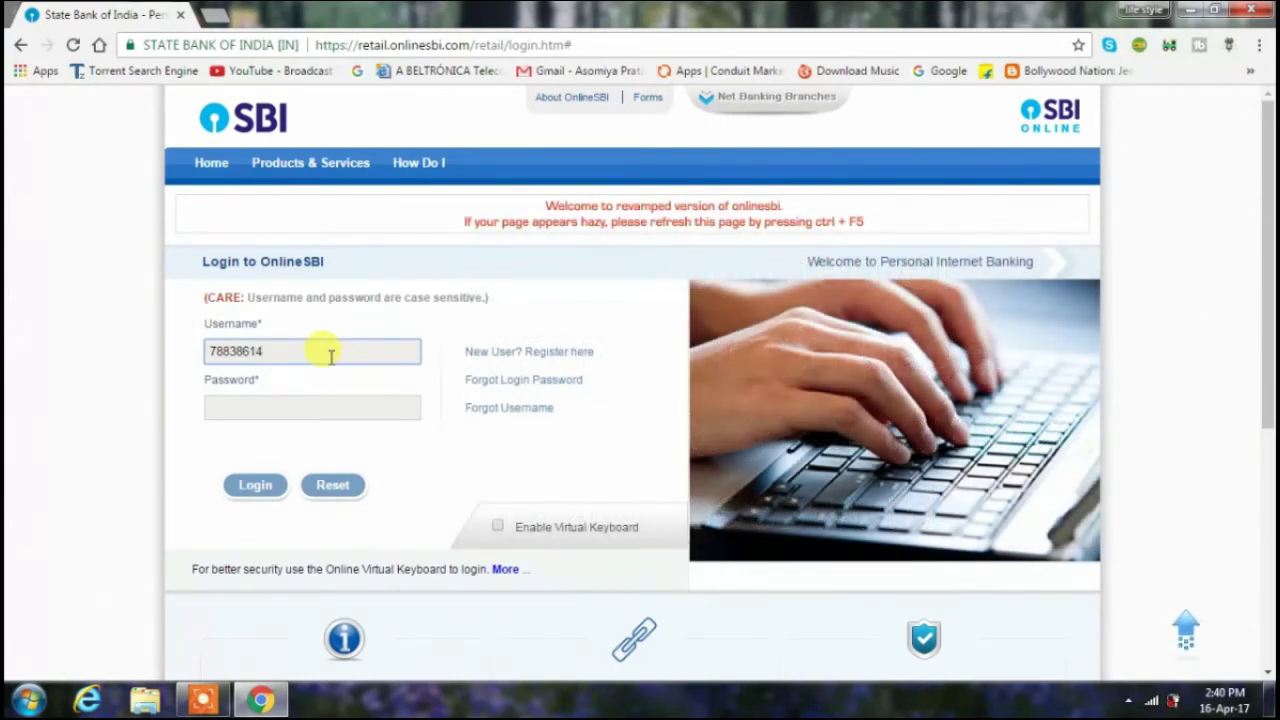
{"action": "left_click", "coordinate": [314, 406]}
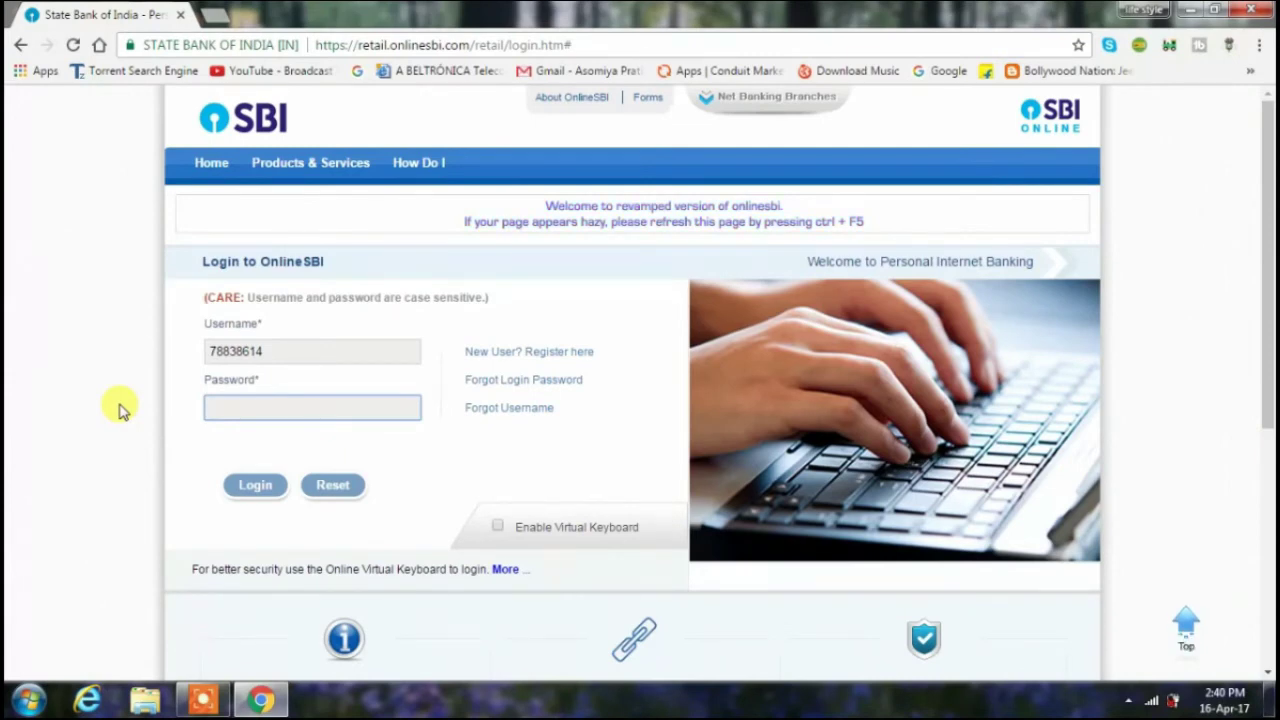
{"action": "type", "text": "•••"}
{"action": "type", "text": "••••••"}
{"action": "left_click", "coordinate": [243, 486]}
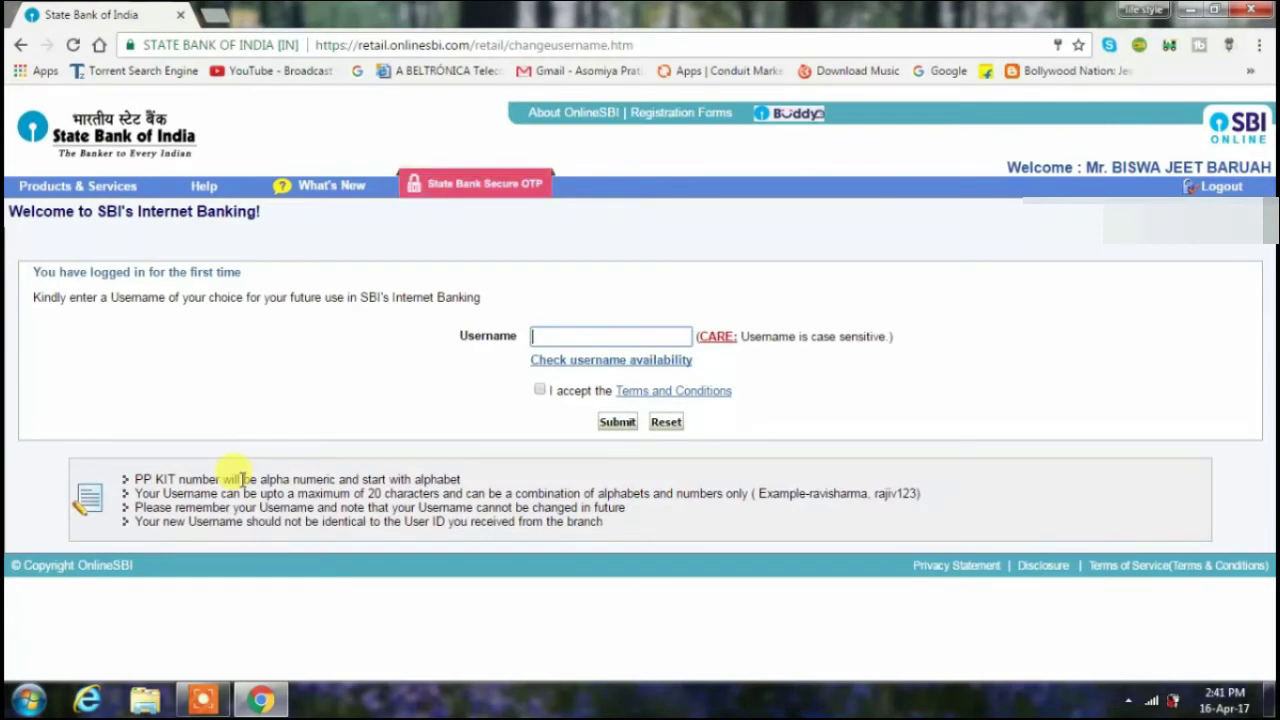
- Enter a chosen permanent username, accept the Terms and Conditions, and submit
{"action": "type", "text": "b"}
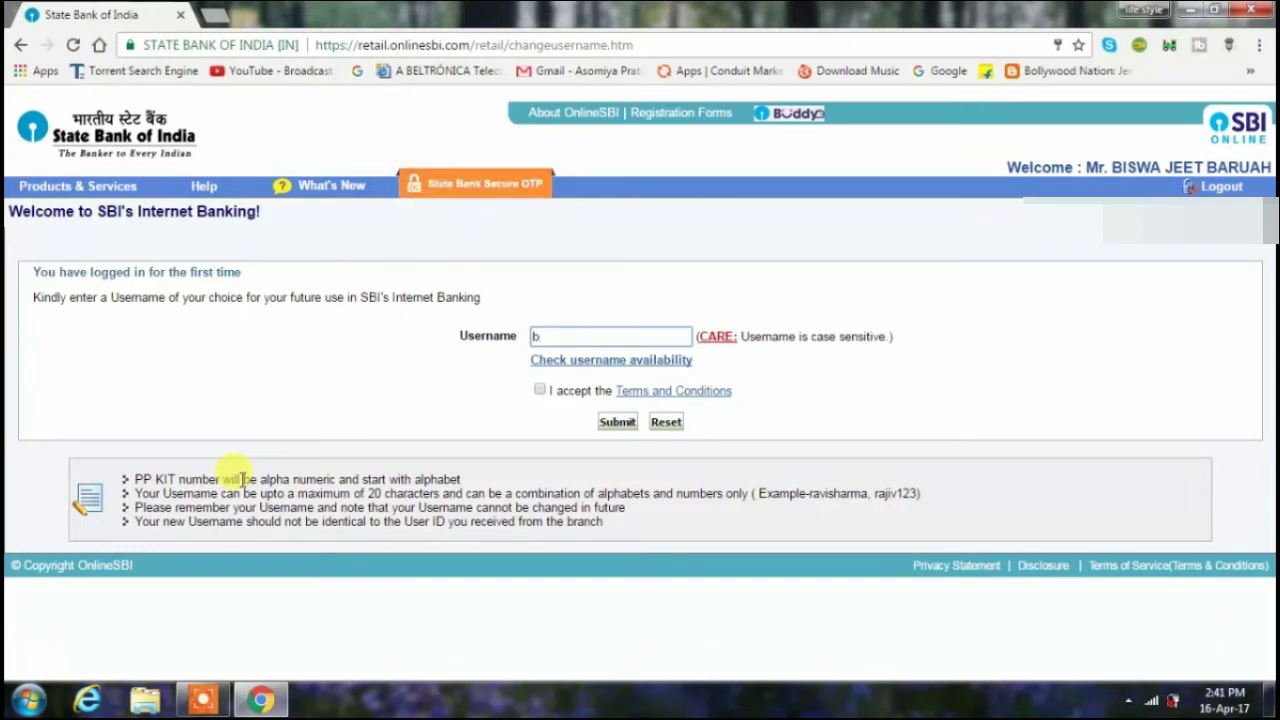
{"action": "type", "text": "i"}
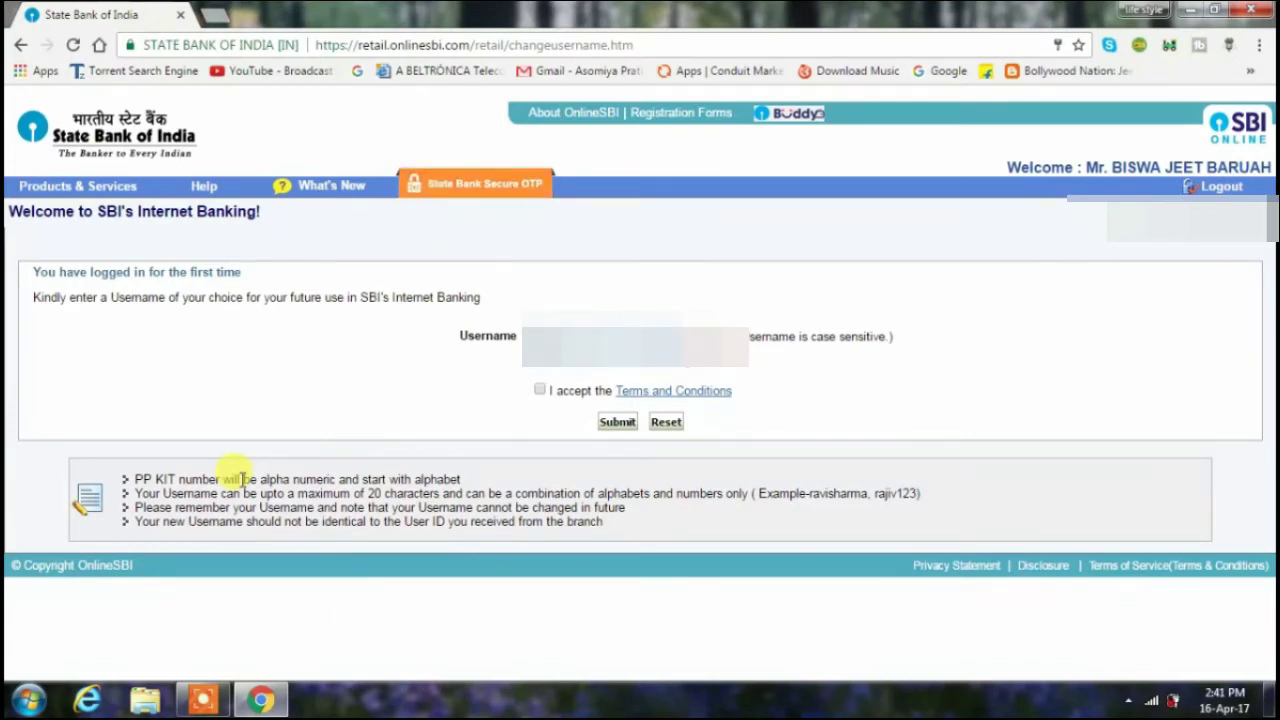
{"action": "left_click", "coordinate": [540, 390]}
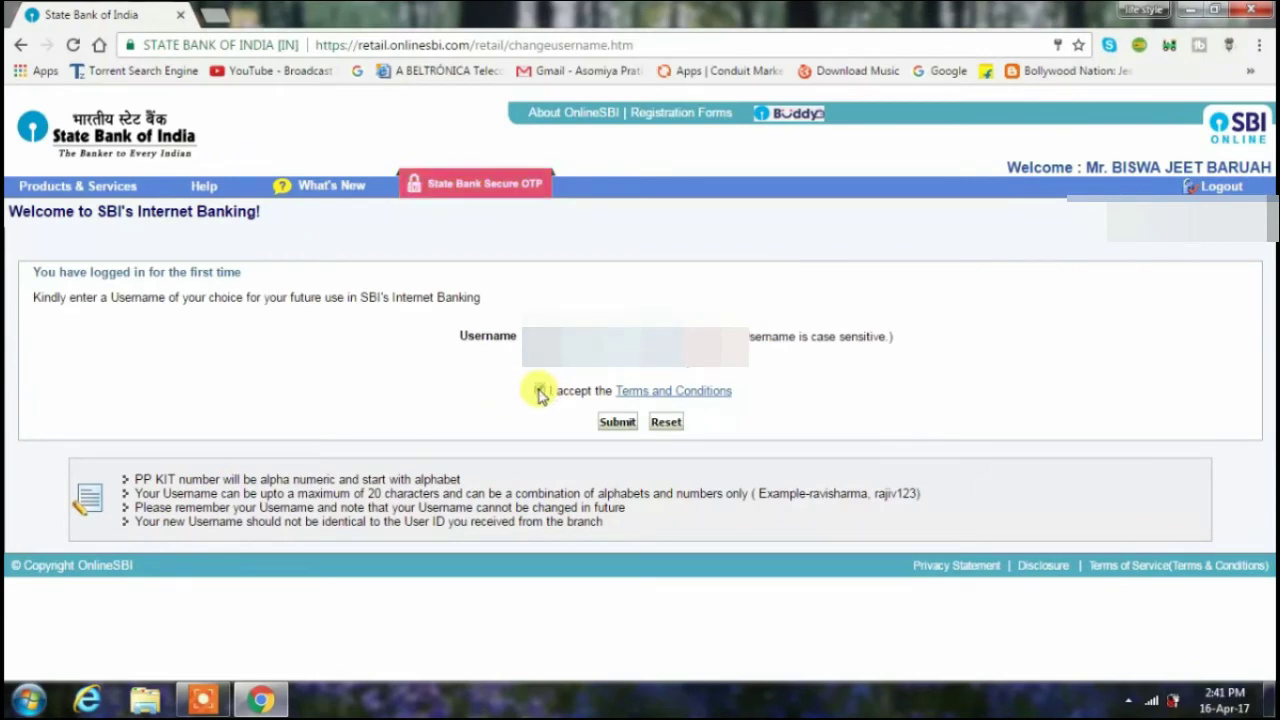
{"action": "left_click", "coordinate": [619, 425]}
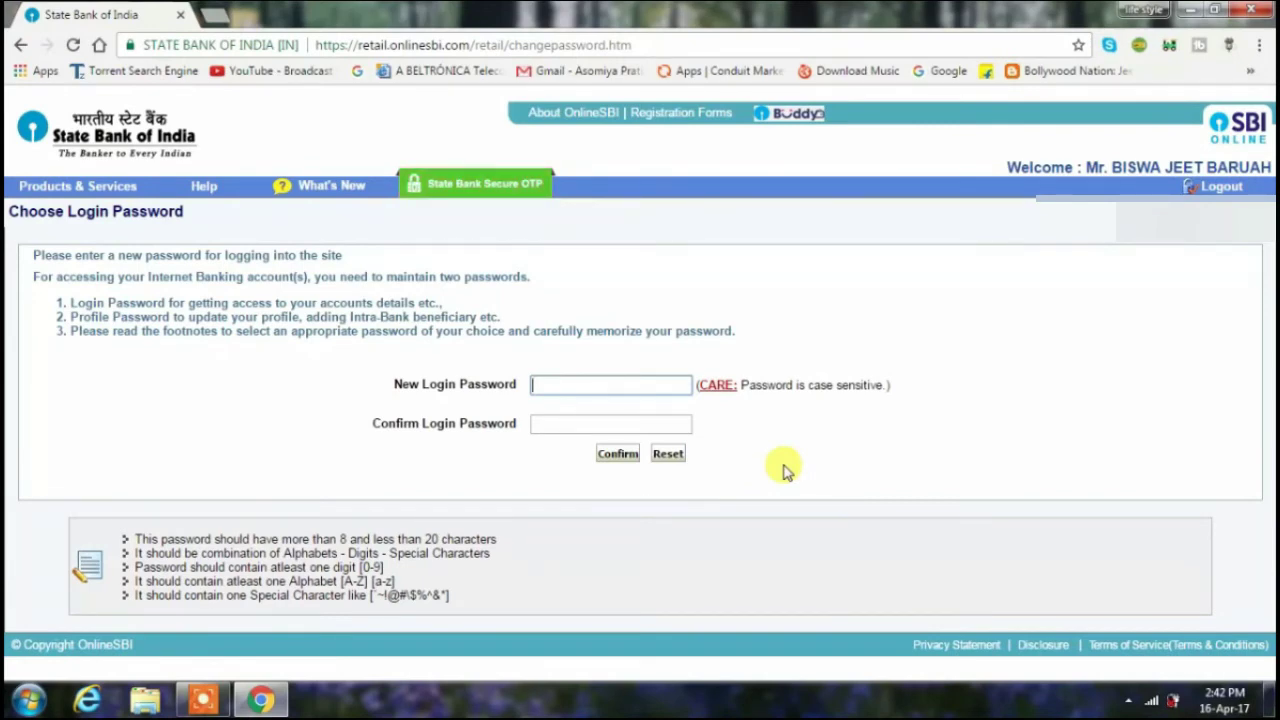
- Enter the new login password in both fields and confirm it
{"action": "type", "text": "•••"}
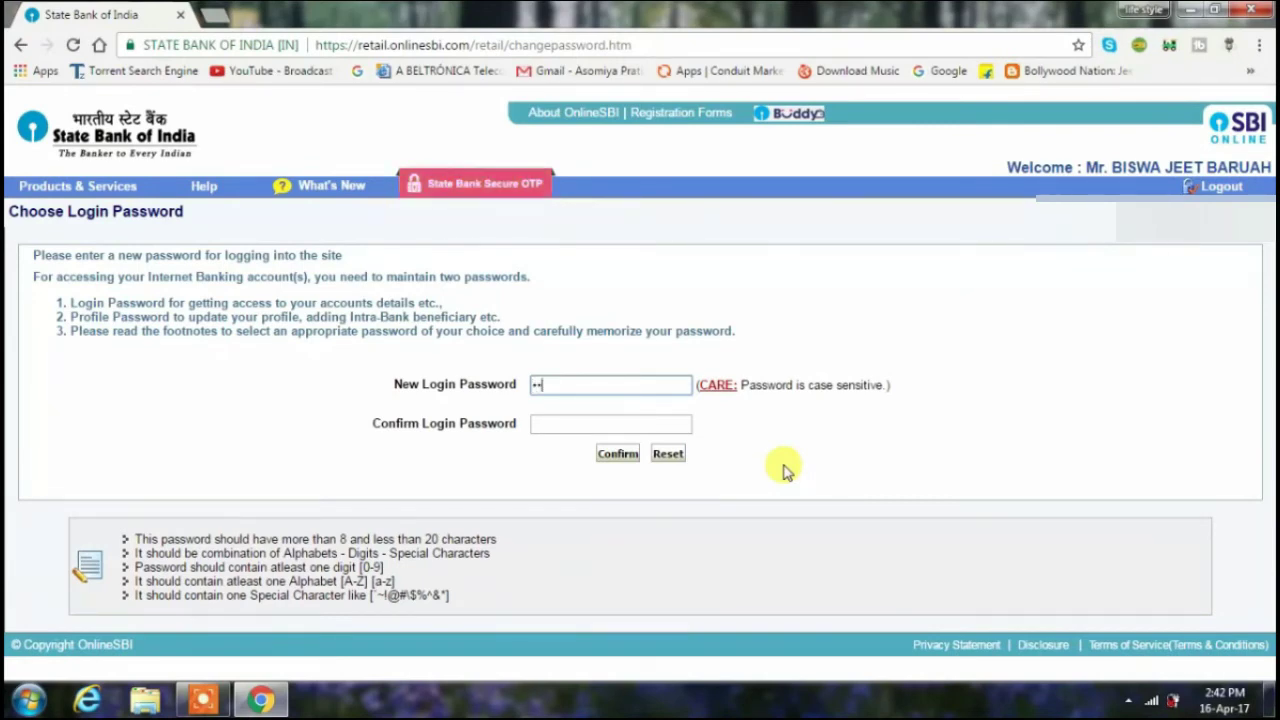
{"action": "type", "text": "•••"}
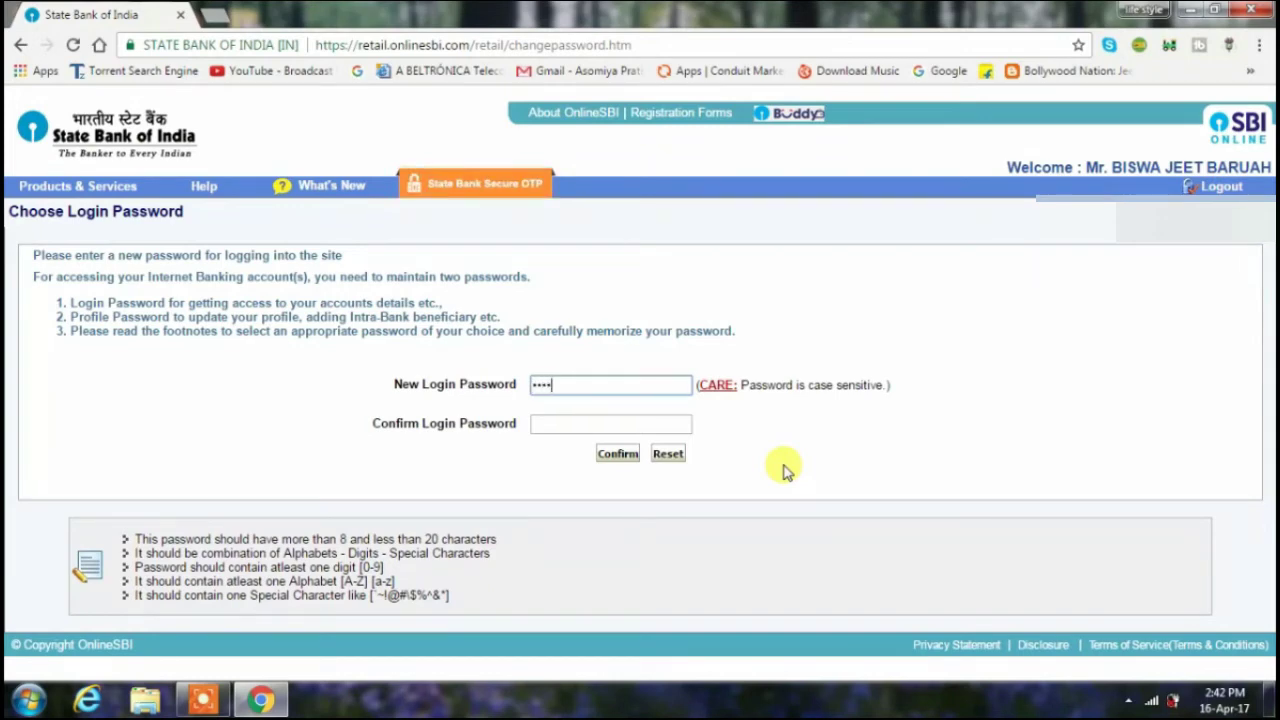
{"action": "type", "text": "••"}
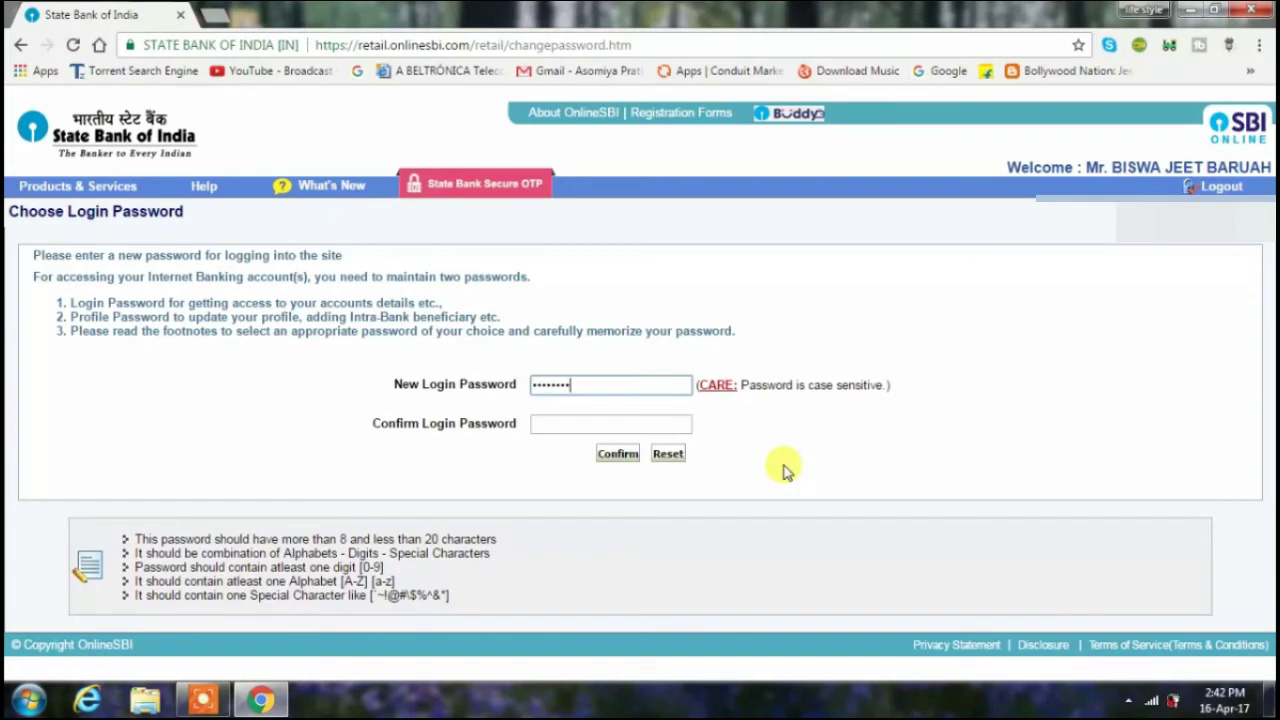
{"action": "type", "text": "•"}
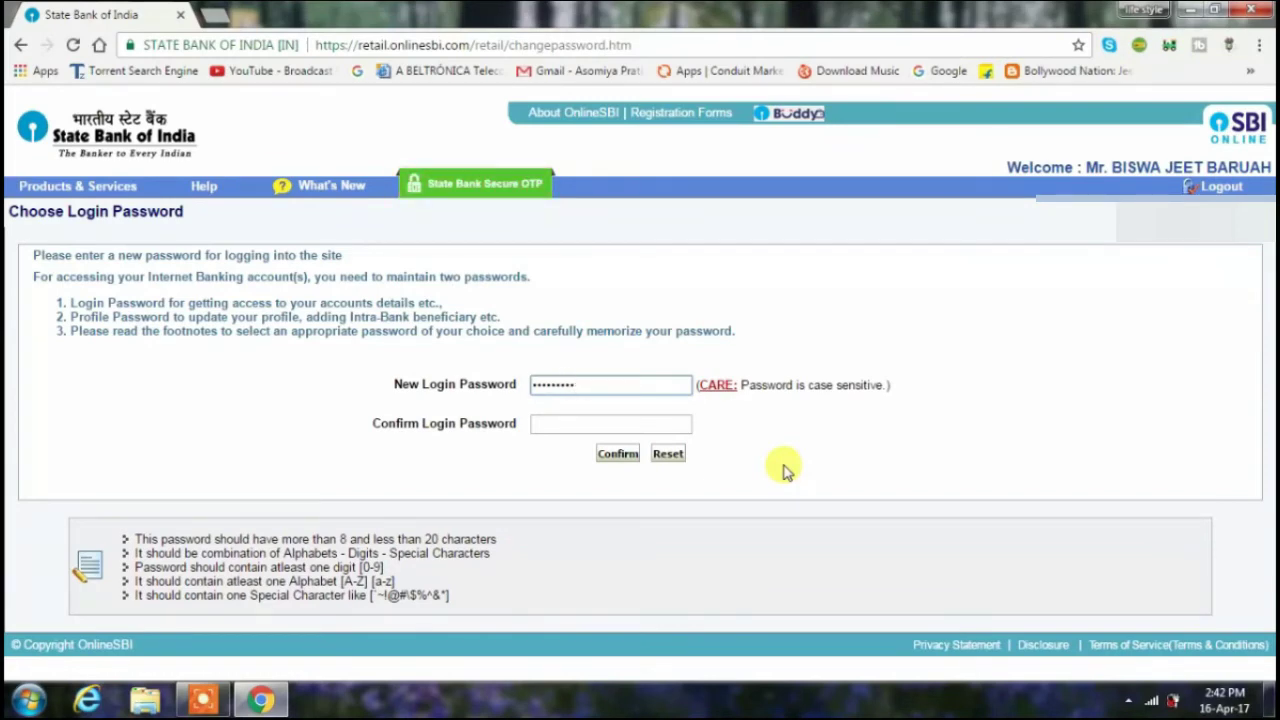
{"action": "type", "text": "••"}
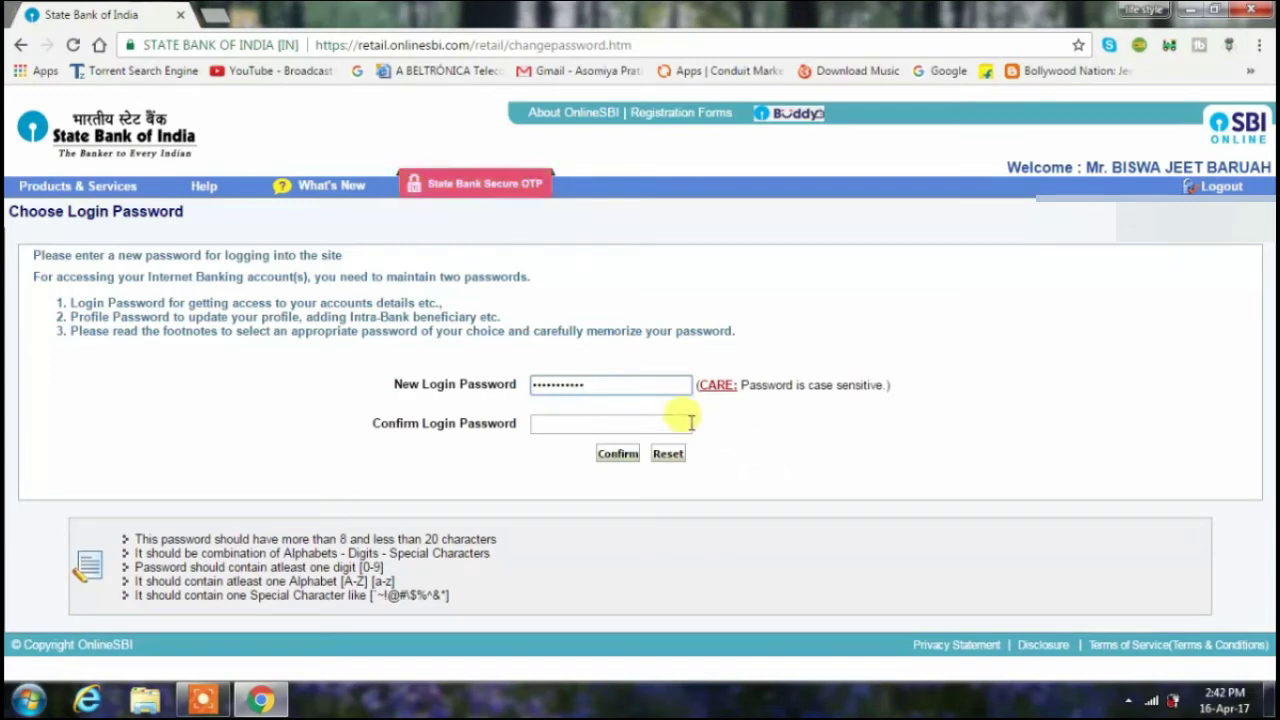
{"action": "left_click", "coordinate": [682, 422]}
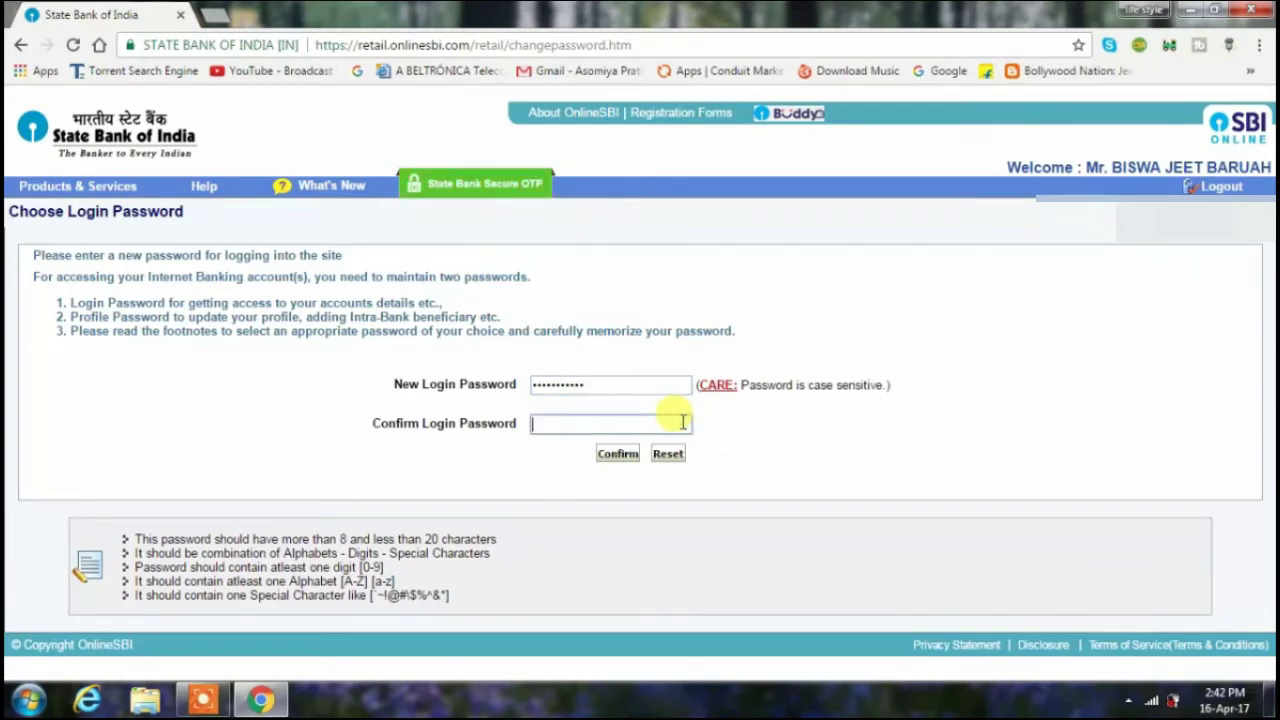
{"action": "type", "text": "••••••••"}
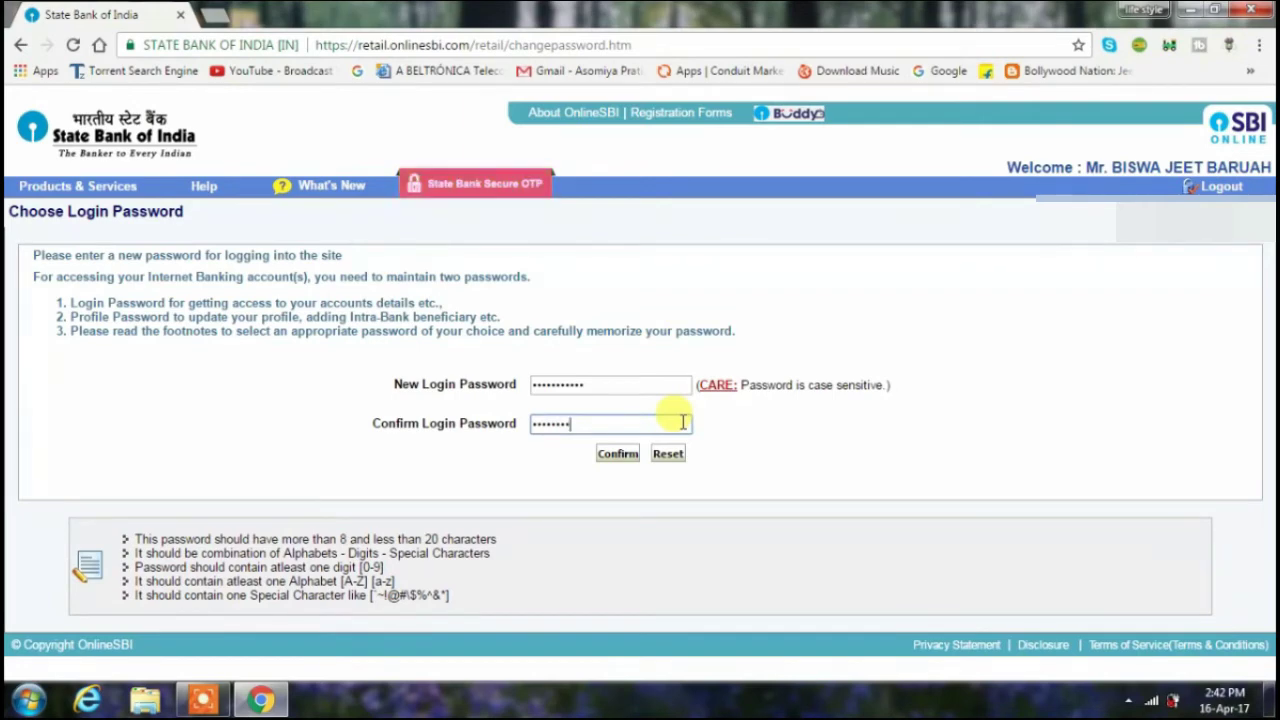
{"action": "type", "text": "•••"}
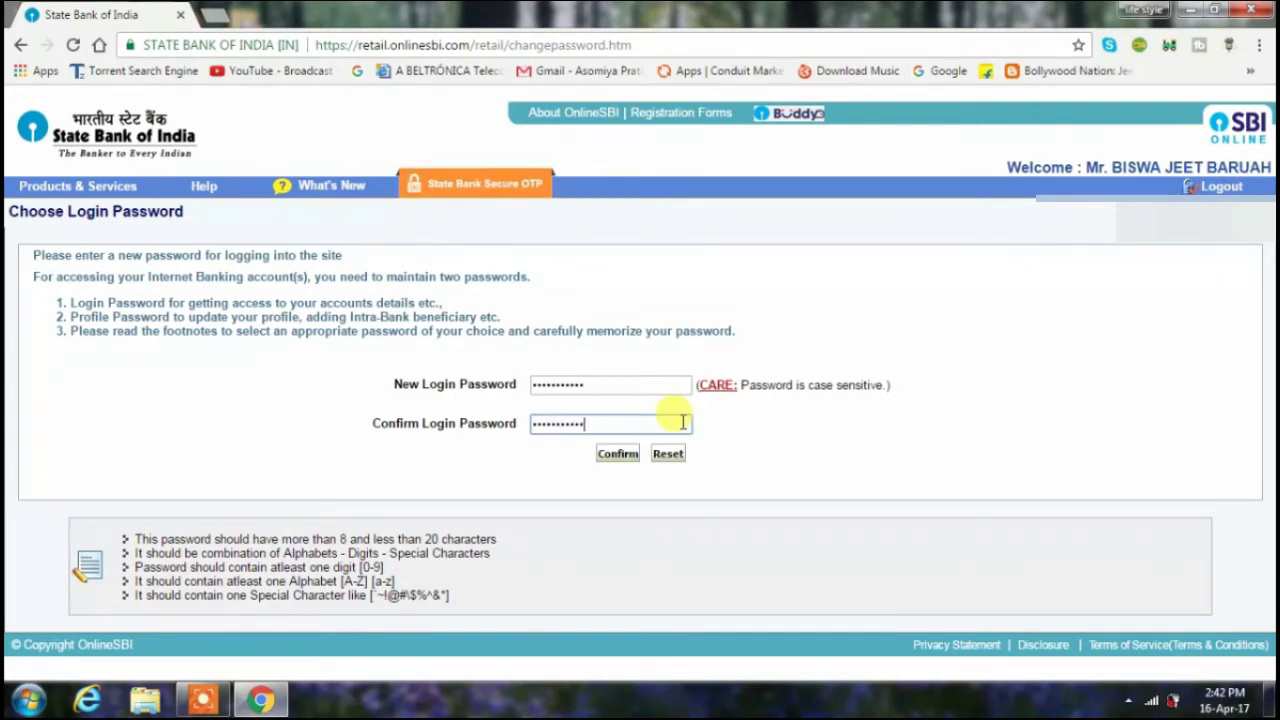
{"action": "left_click", "coordinate": [618, 455]}
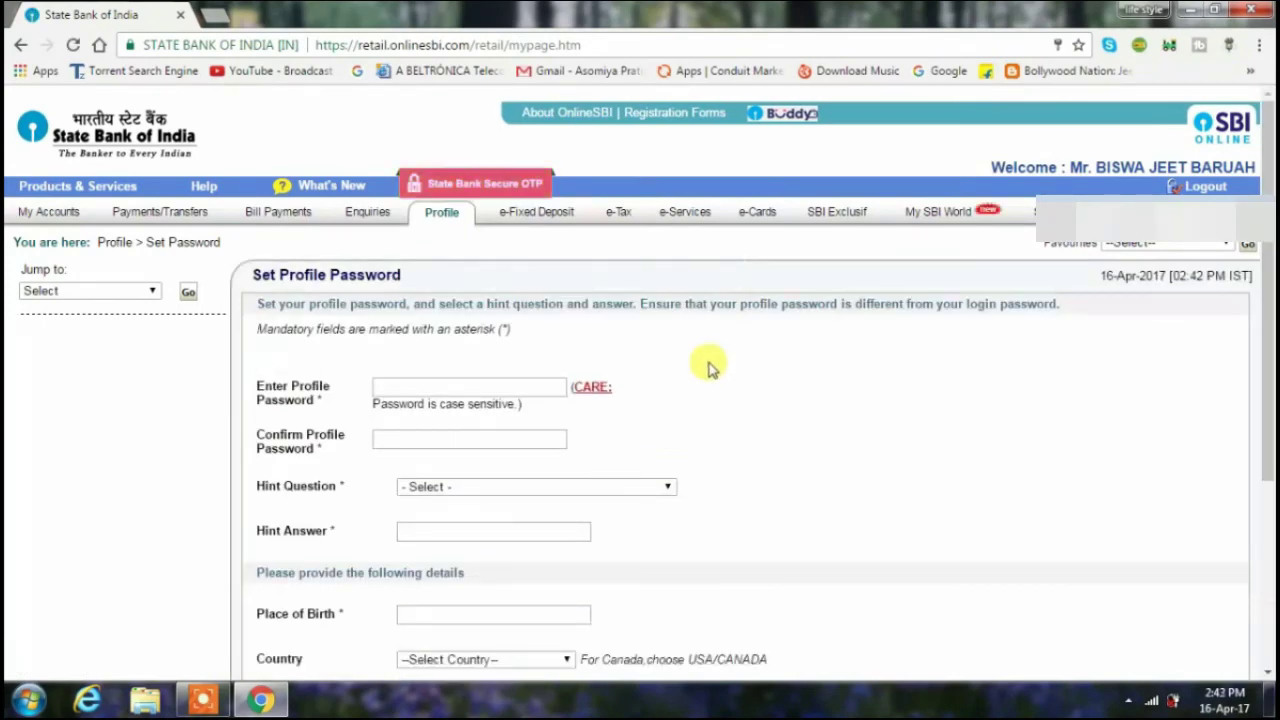
- Type the new profile password, then retype it in Confirm Profile Password
{"action": "scroll", "coordinate": [737, 362], "scroll_direction": "down", "scroll_amount": 1}
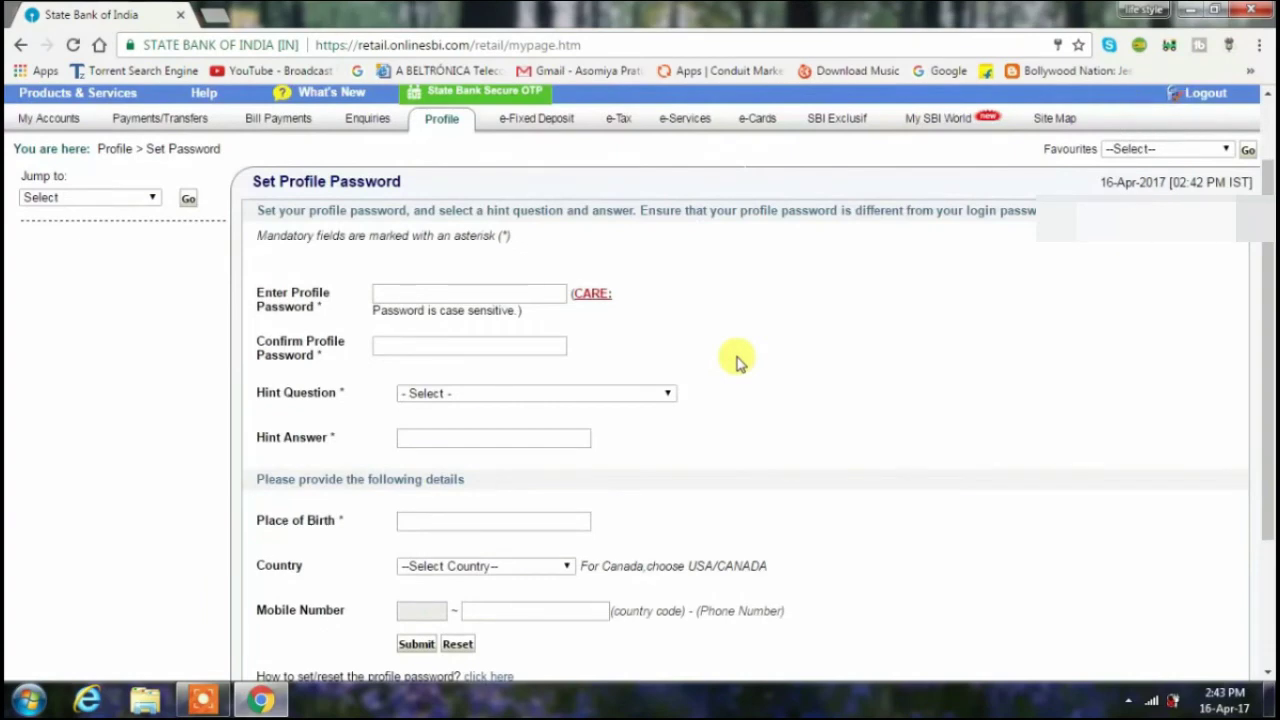
{"action": "scroll", "coordinate": [737, 360], "scroll_direction": "down", "scroll_amount": 1}
{"action": "scroll", "coordinate": [737, 360], "scroll_direction": "up", "scroll_amount": 1}
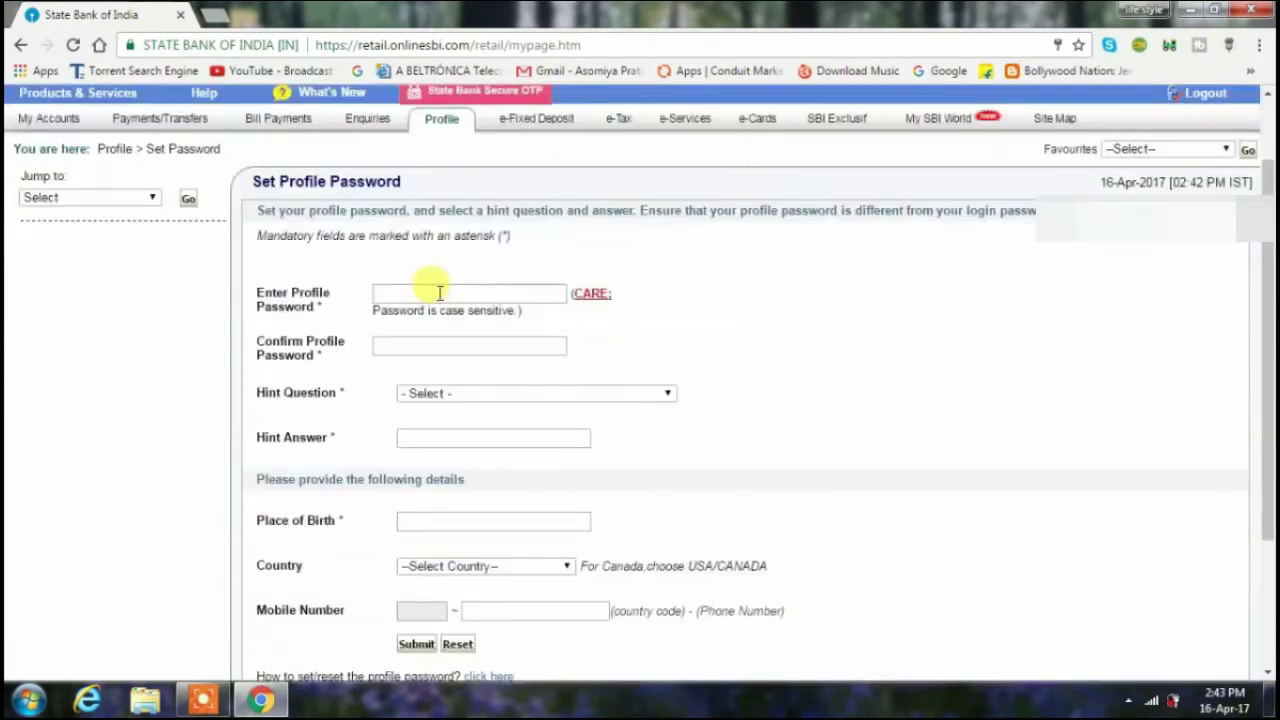
{"action": "left_click", "coordinate": [435, 292]}
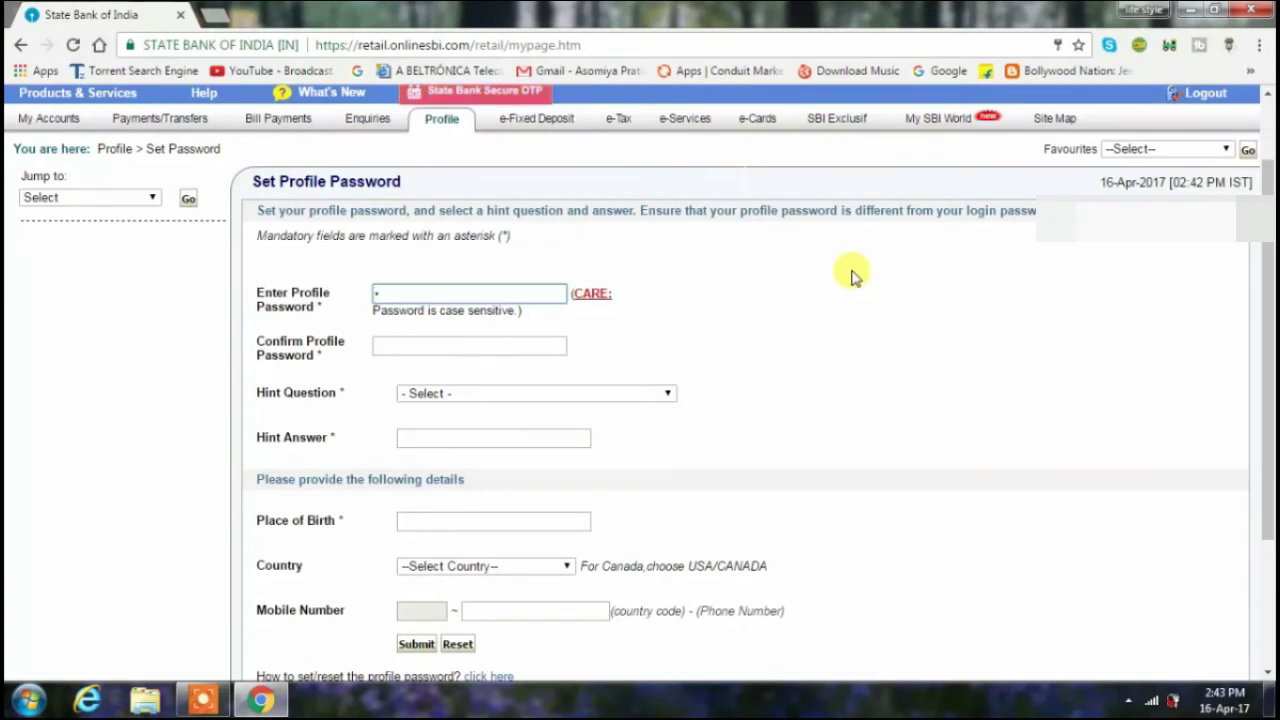
{"action": "type", "text": "**"}
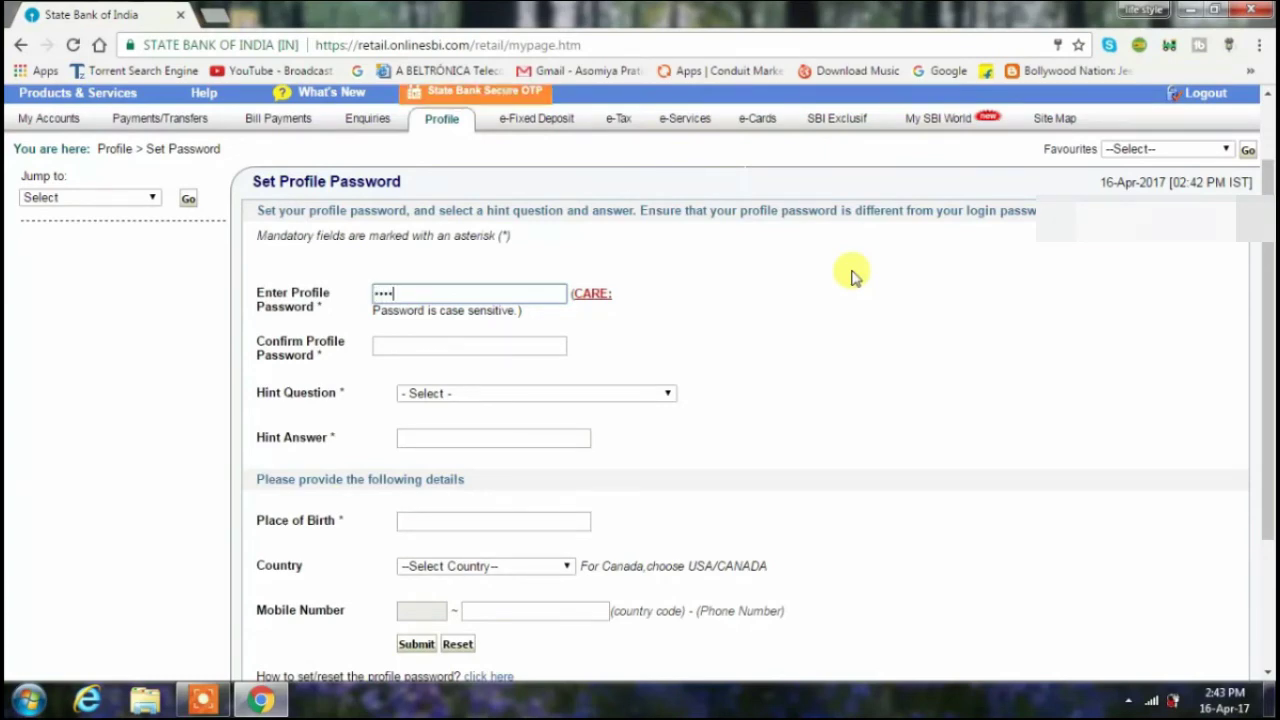
{"action": "type", "text": "****"}
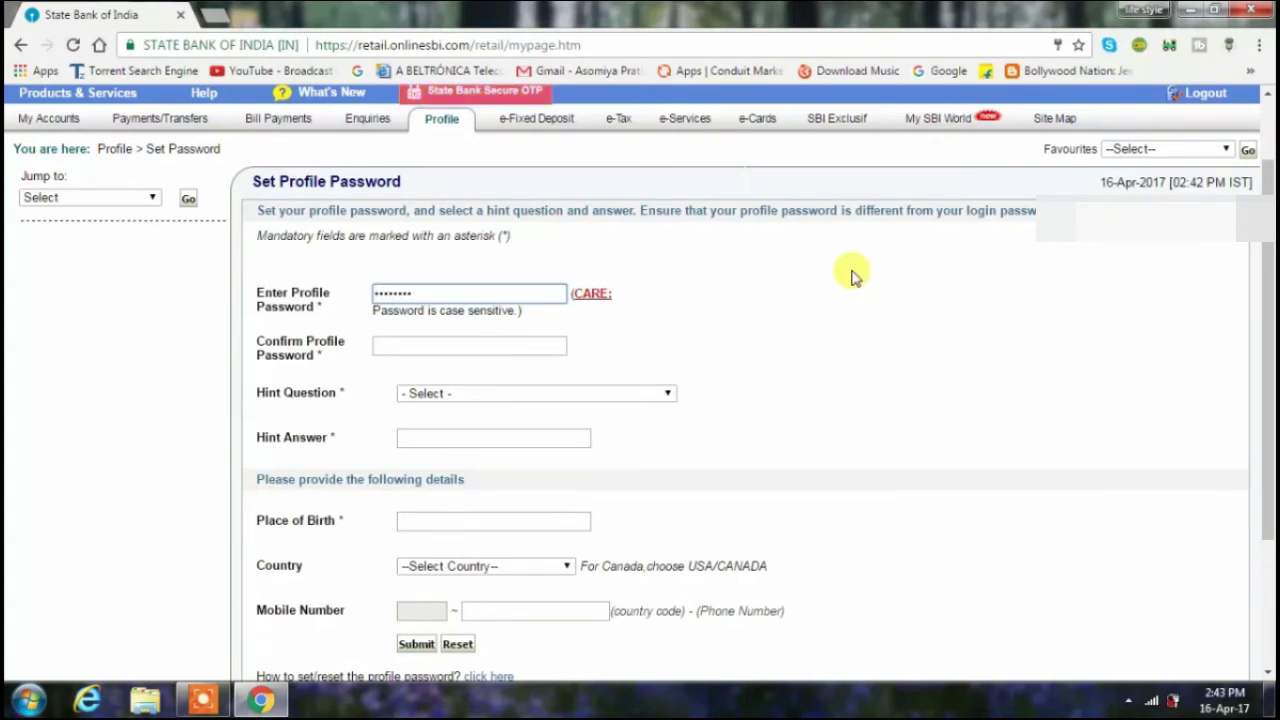
{"action": "type", "text": "***"}
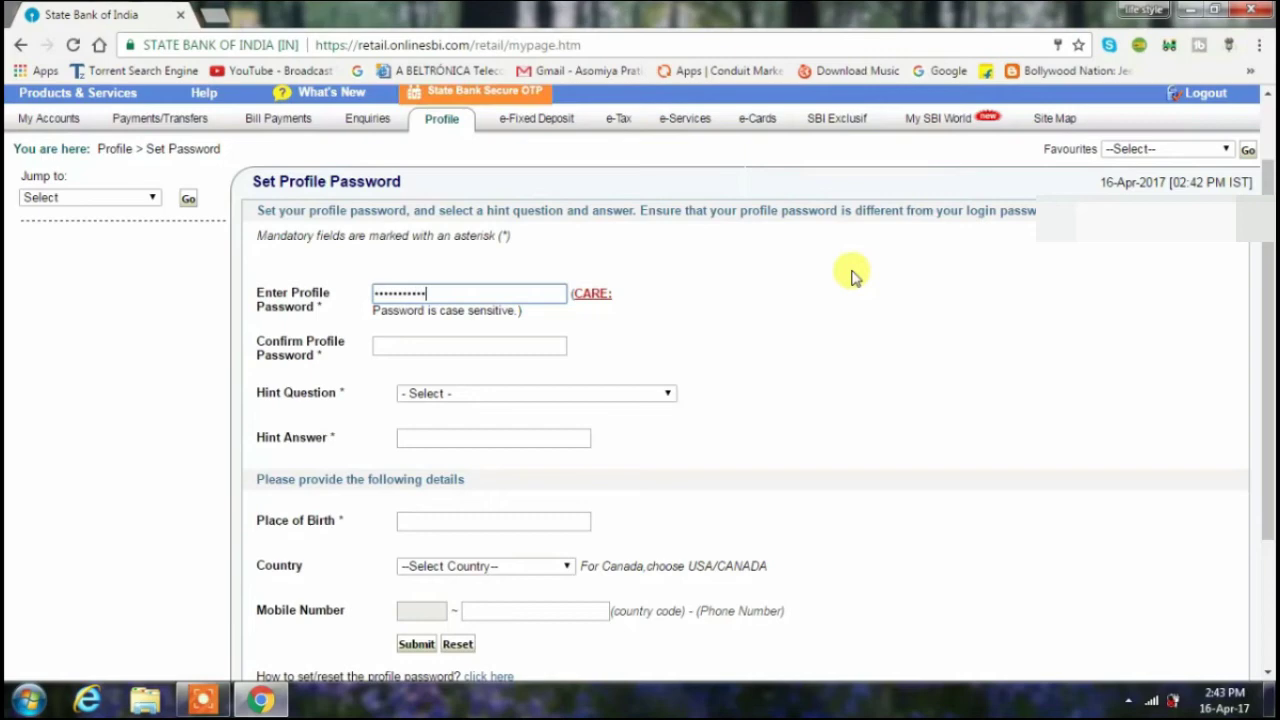
{"action": "left_click", "coordinate": [551, 345]}
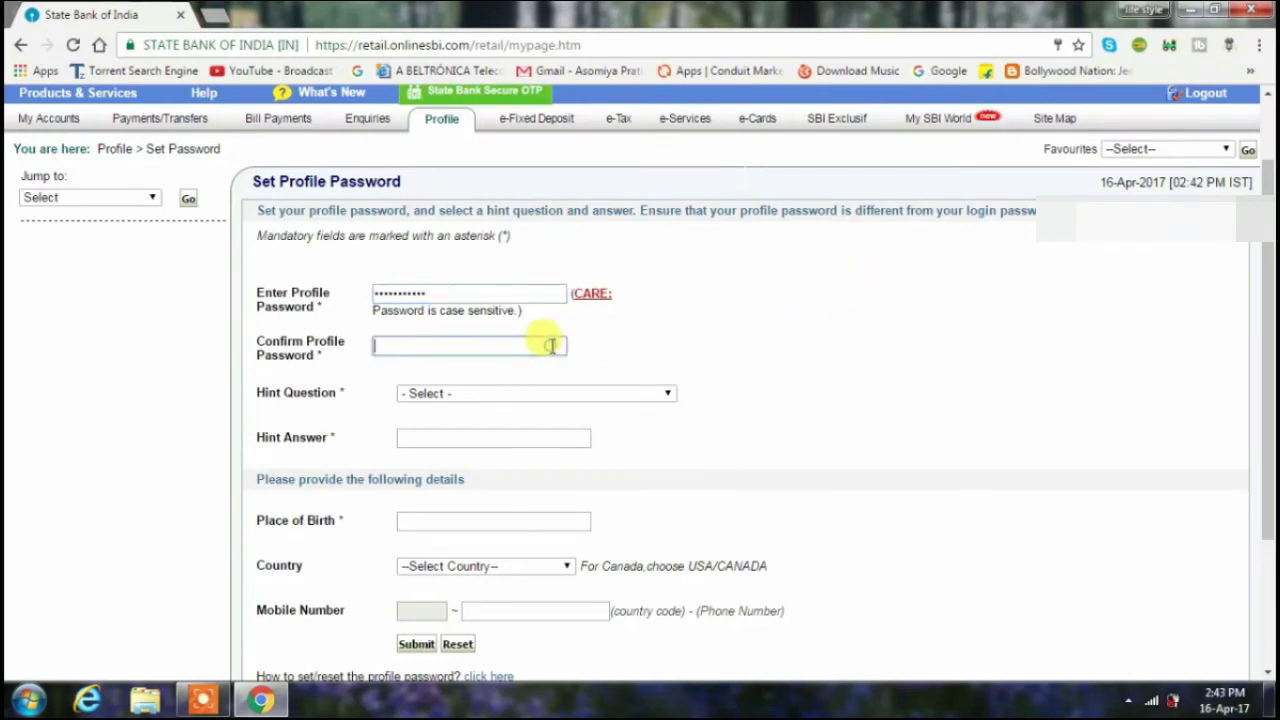
{"action": "type", "text": "****"}
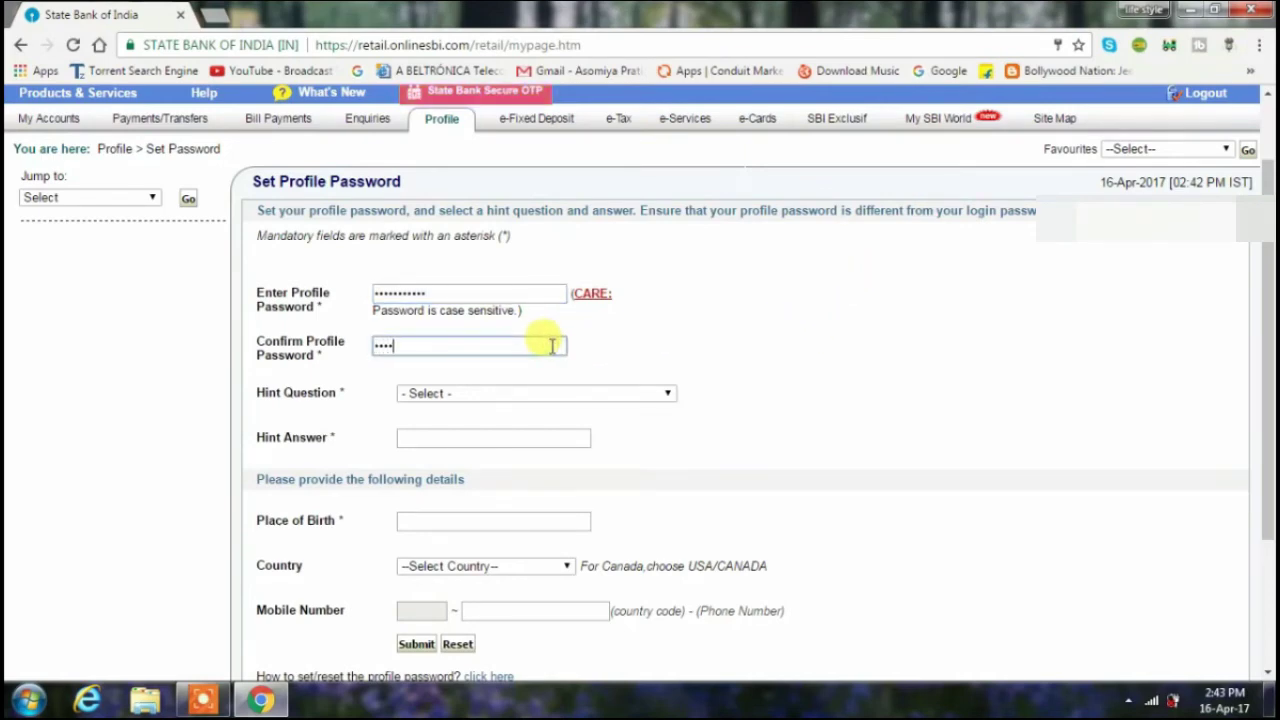
{"action": "type", "text": "****"}
{"action": "type", "text": "**"}
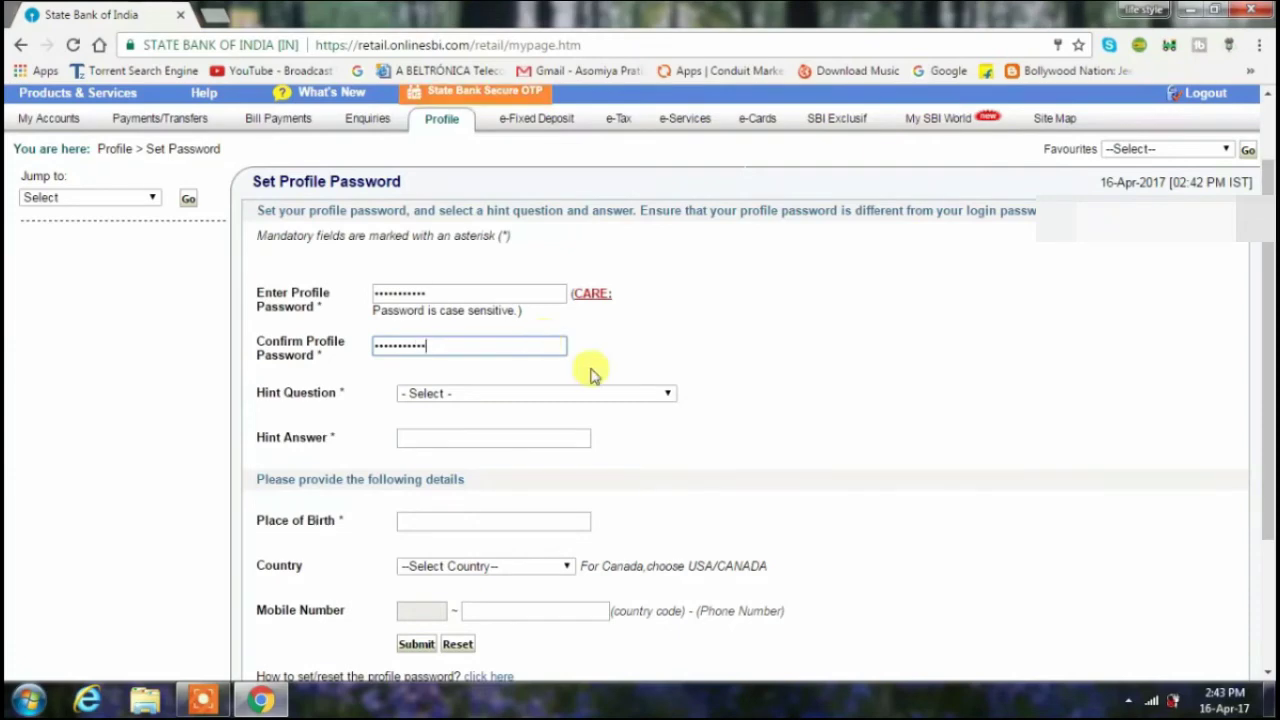
- Pick 'What is your favourite food?' as the hint question, ready to fill the Hint Answer
{"action": "left_click", "coordinate": [668, 394]}
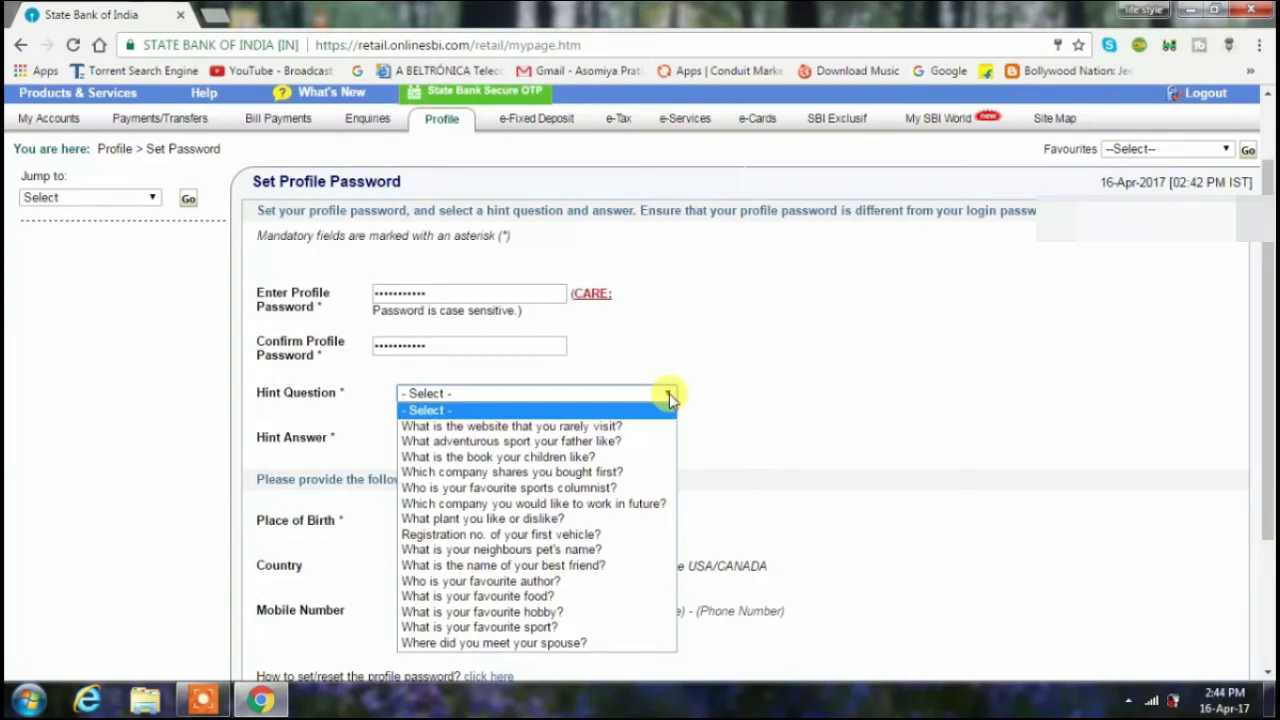
{"action": "left_click", "coordinate": [557, 595]}
{"action": "left_click", "coordinate": [500, 438]}
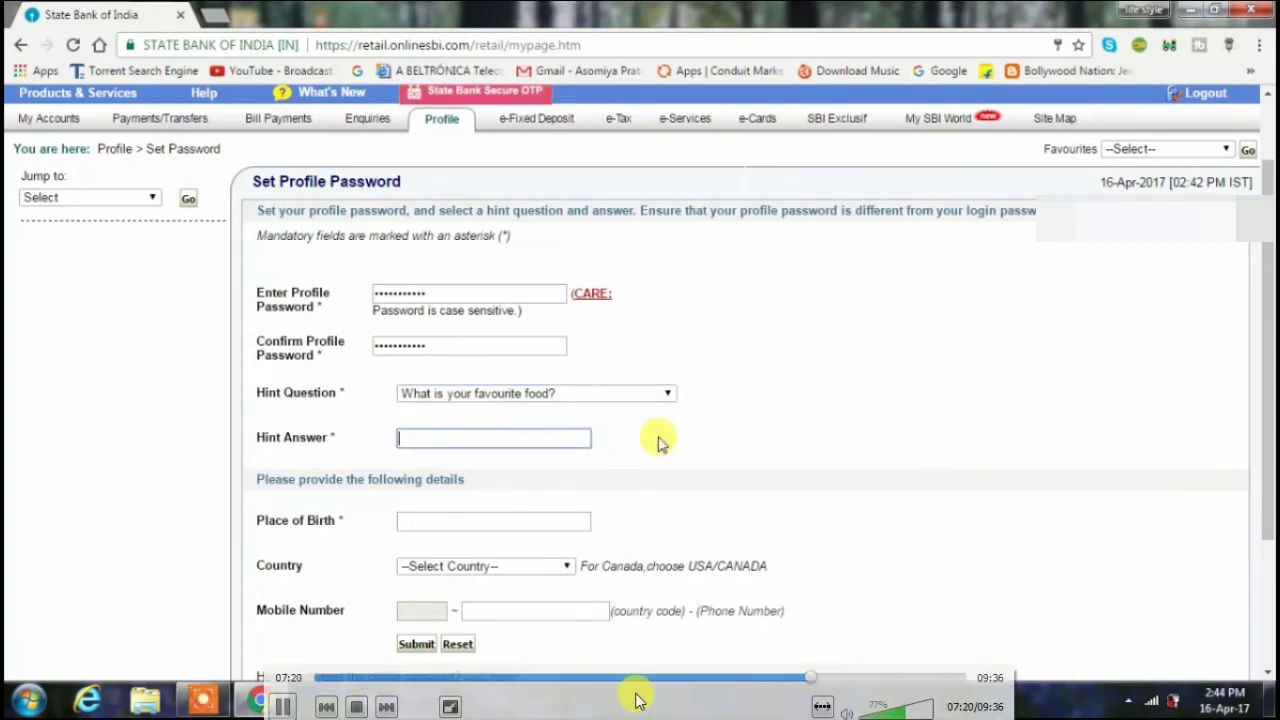
- Exit fullscreen VLC playback and pause the Icecream screen recording
{"action": "double_click", "coordinate": [487, 650]}
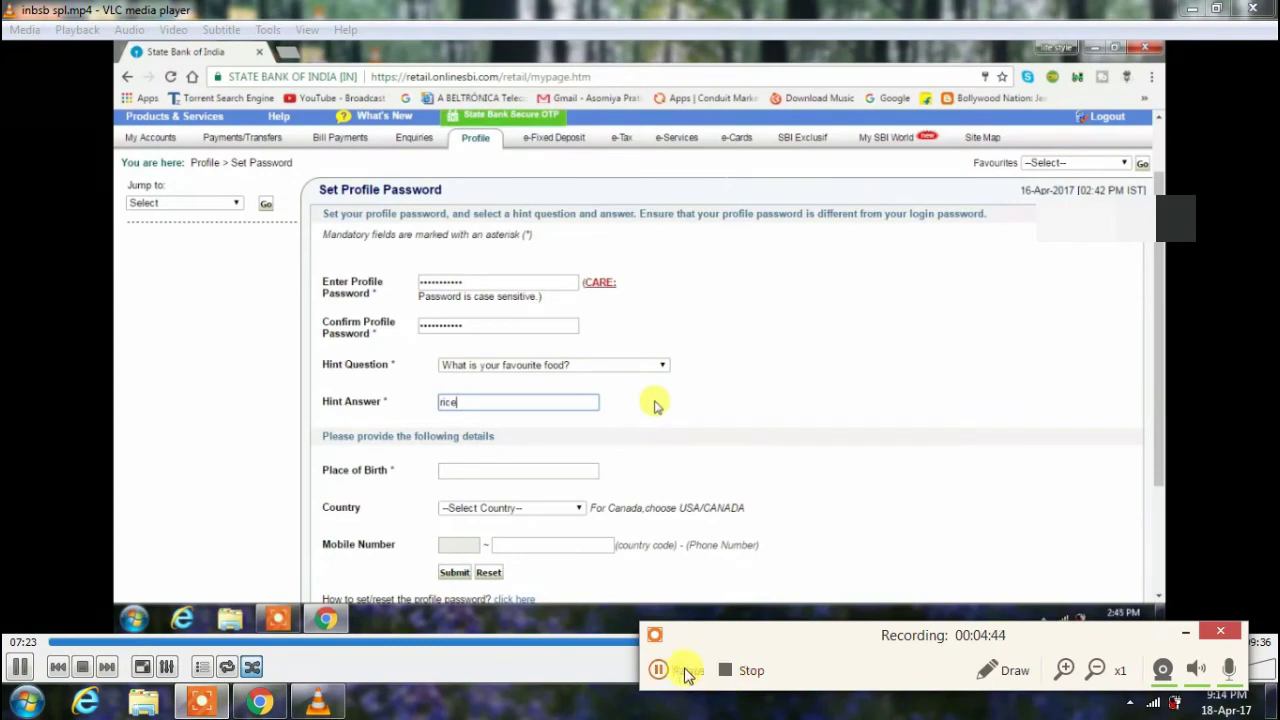
{"action": "left_click", "coordinate": [675, 670]}
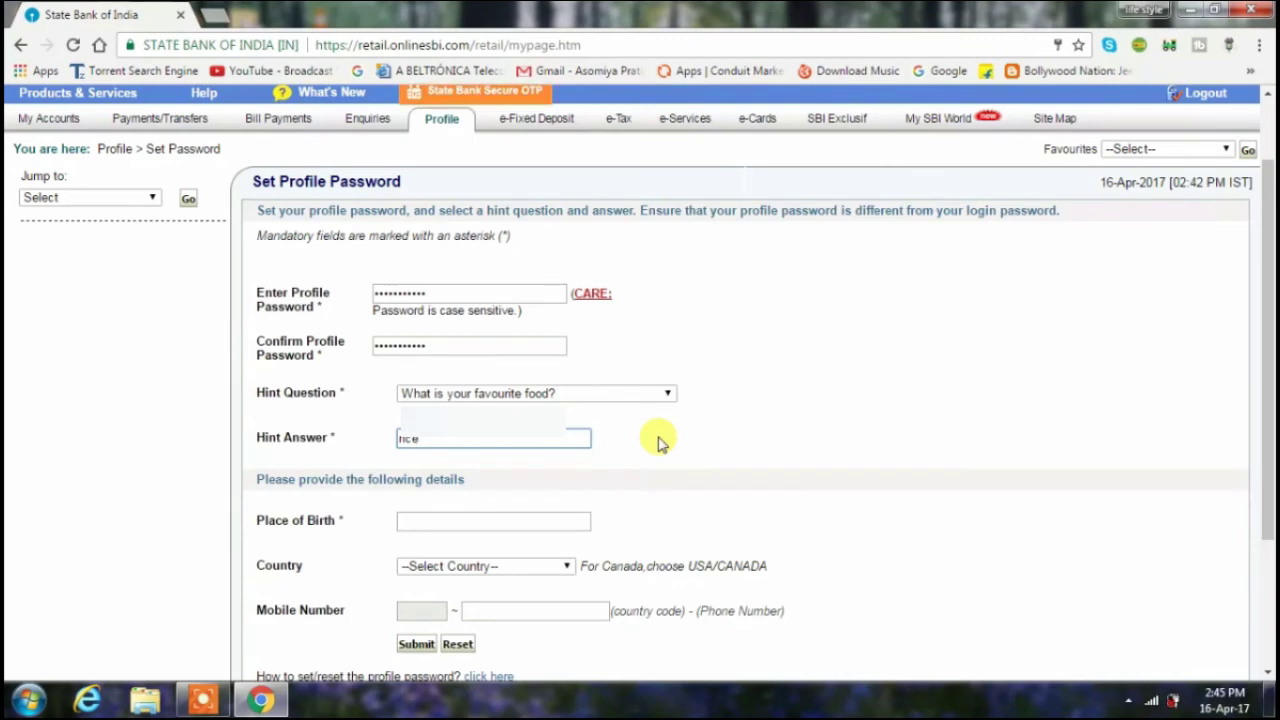
- Fill in the place of birth and choose India as the country
{"action": "scroll", "coordinate": [809, 420], "scroll_direction": "down", "scroll_amount": 2}
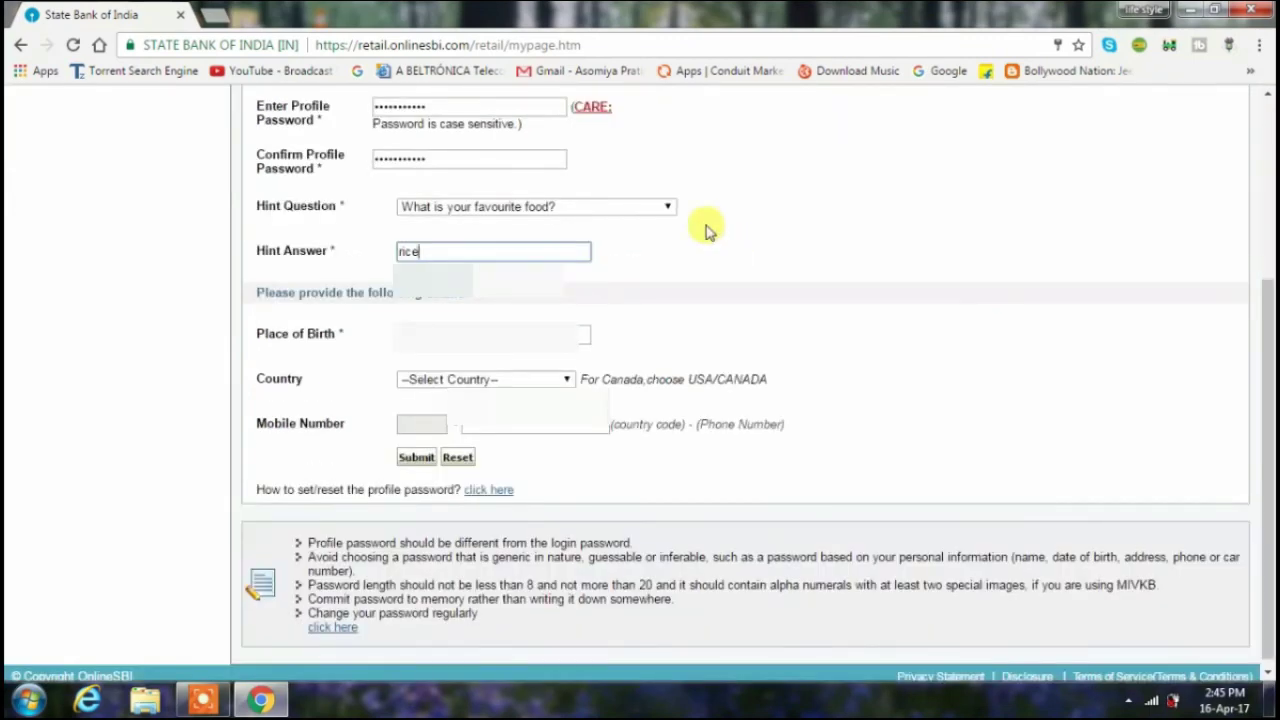
{"action": "left_click", "coordinate": [510, 333]}
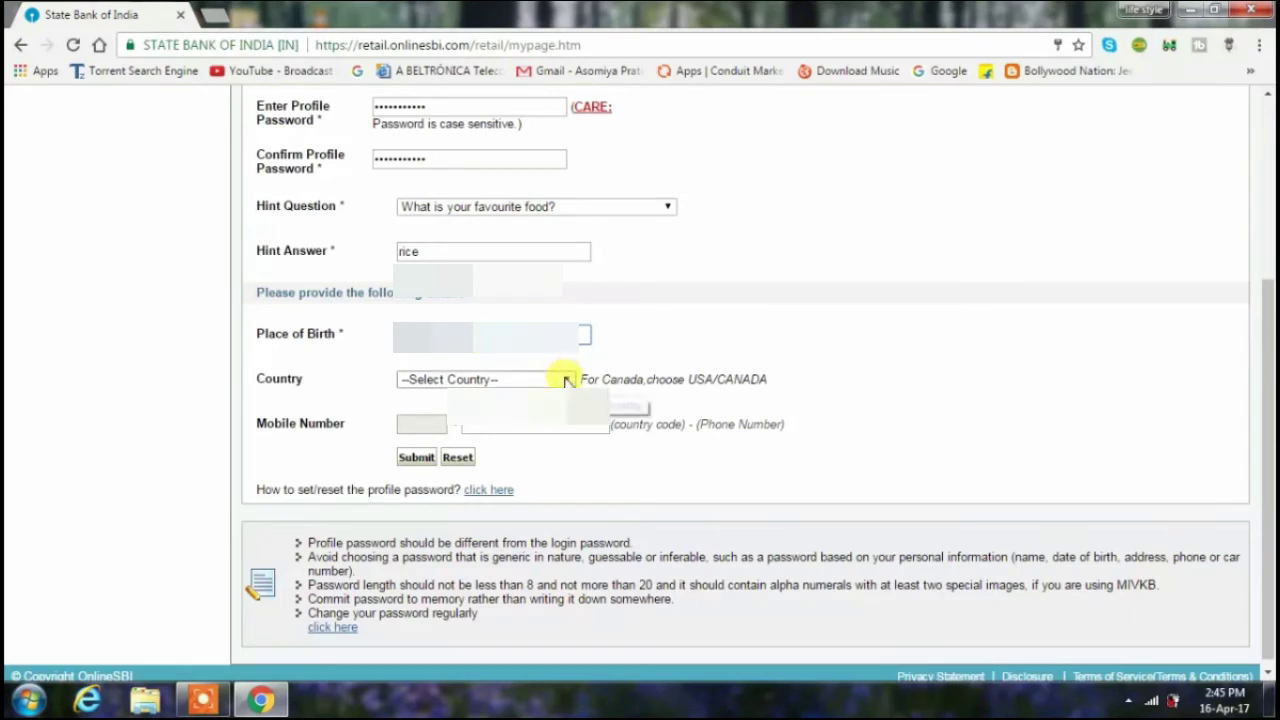
{"action": "left_click", "coordinate": [566, 380]}
{"action": "key", "text": "i"}
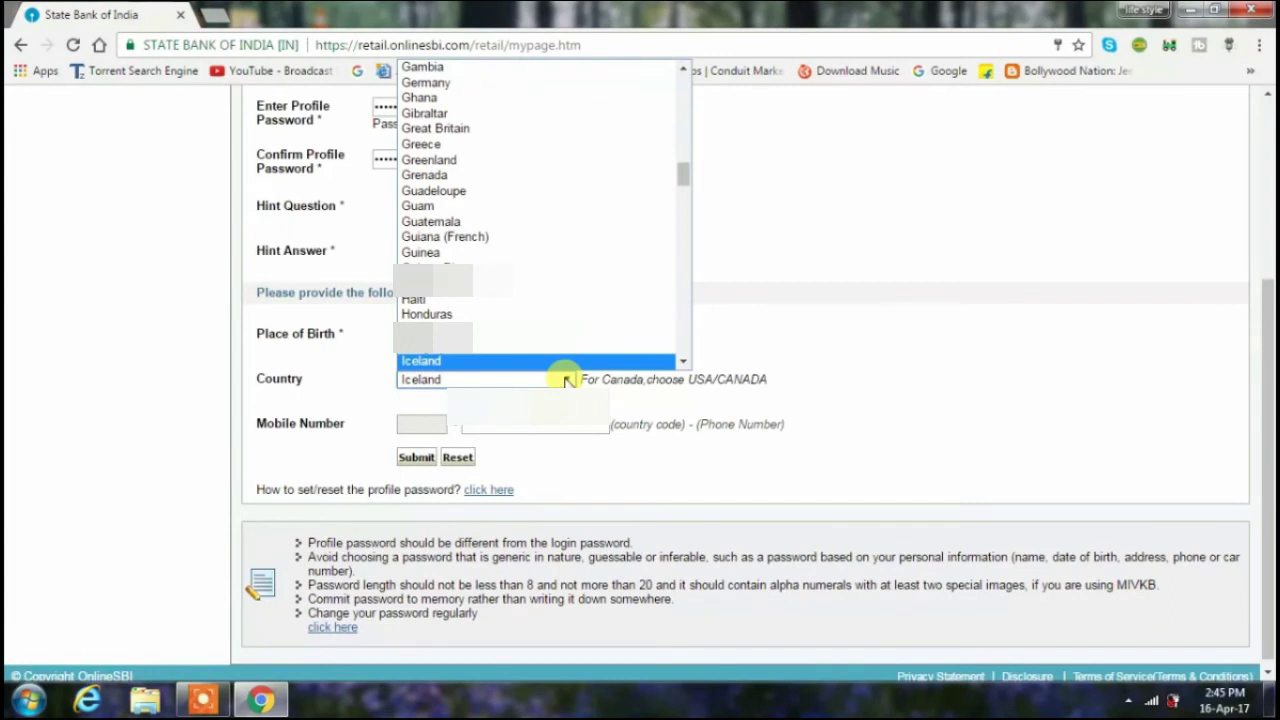
{"action": "left_click", "coordinate": [683, 361]}
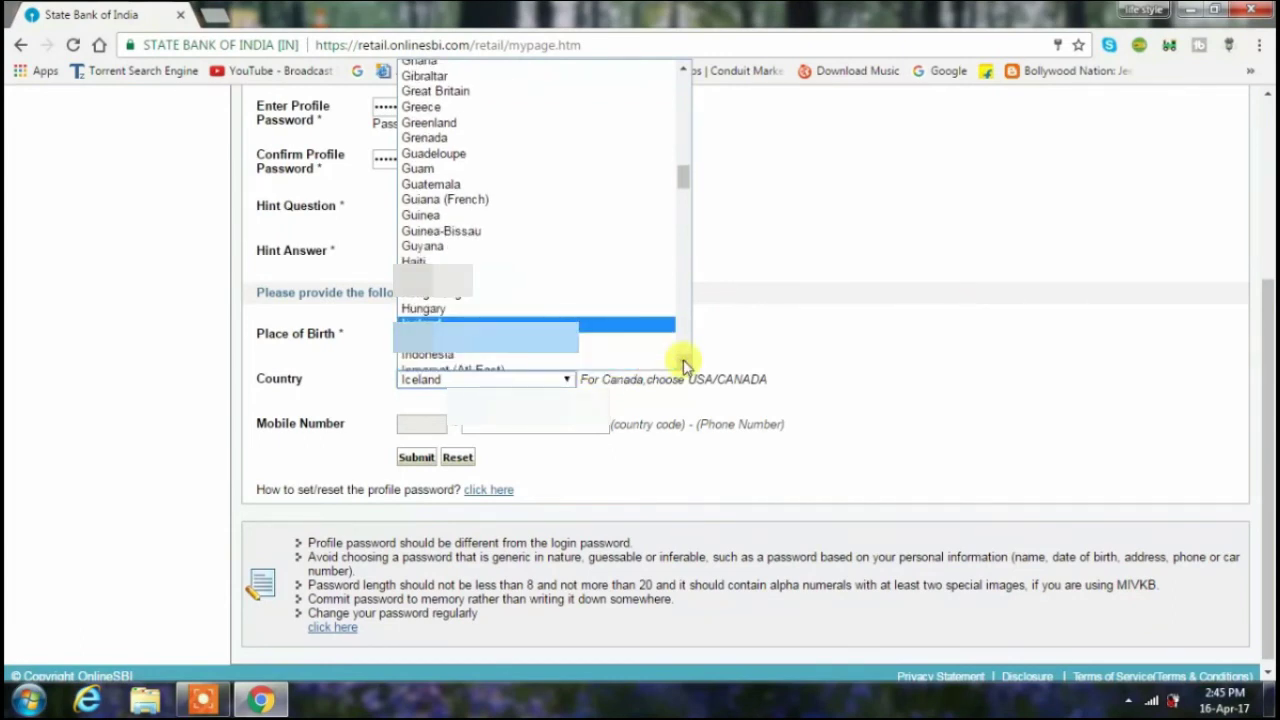
{"action": "left_click", "coordinate": [655, 341]}
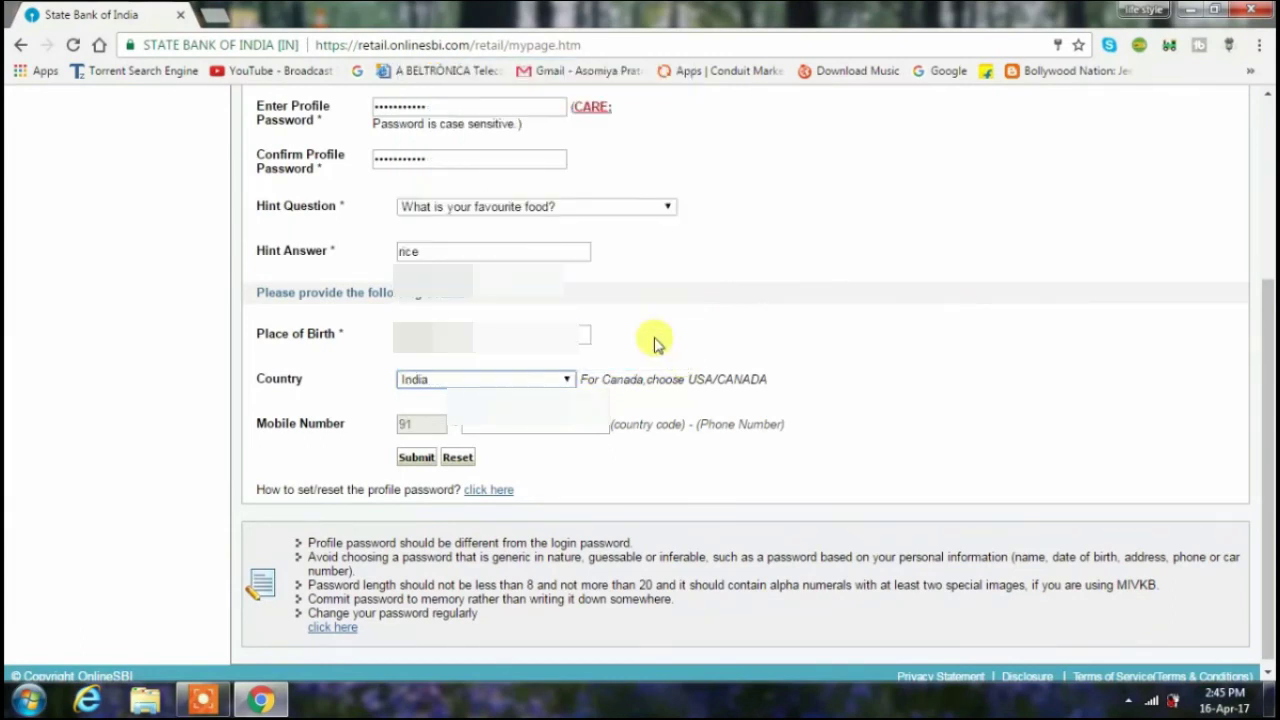
- Enter the mobile phone number and submit the profile password form
{"action": "left_click", "coordinate": [532, 427]}
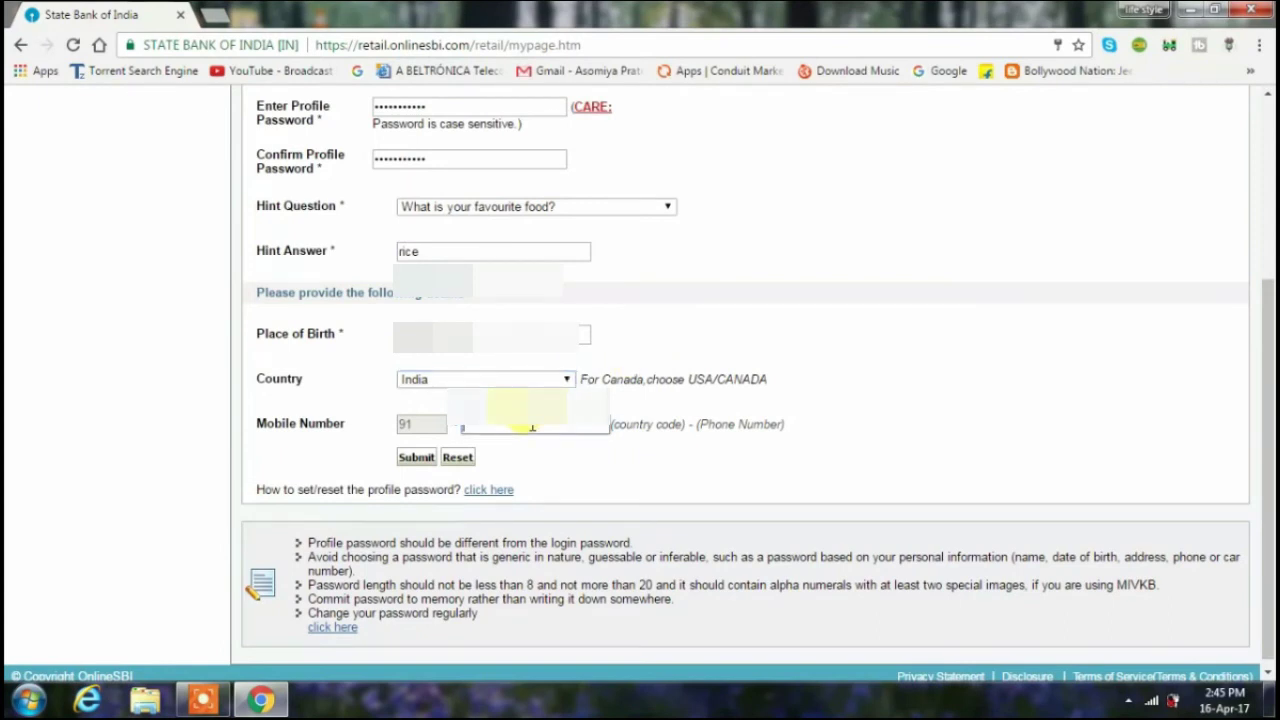
{"action": "type", "text": "962255"}
{"action": "type", "text": "55"}
{"action": "left_click", "coordinate": [416, 457]}
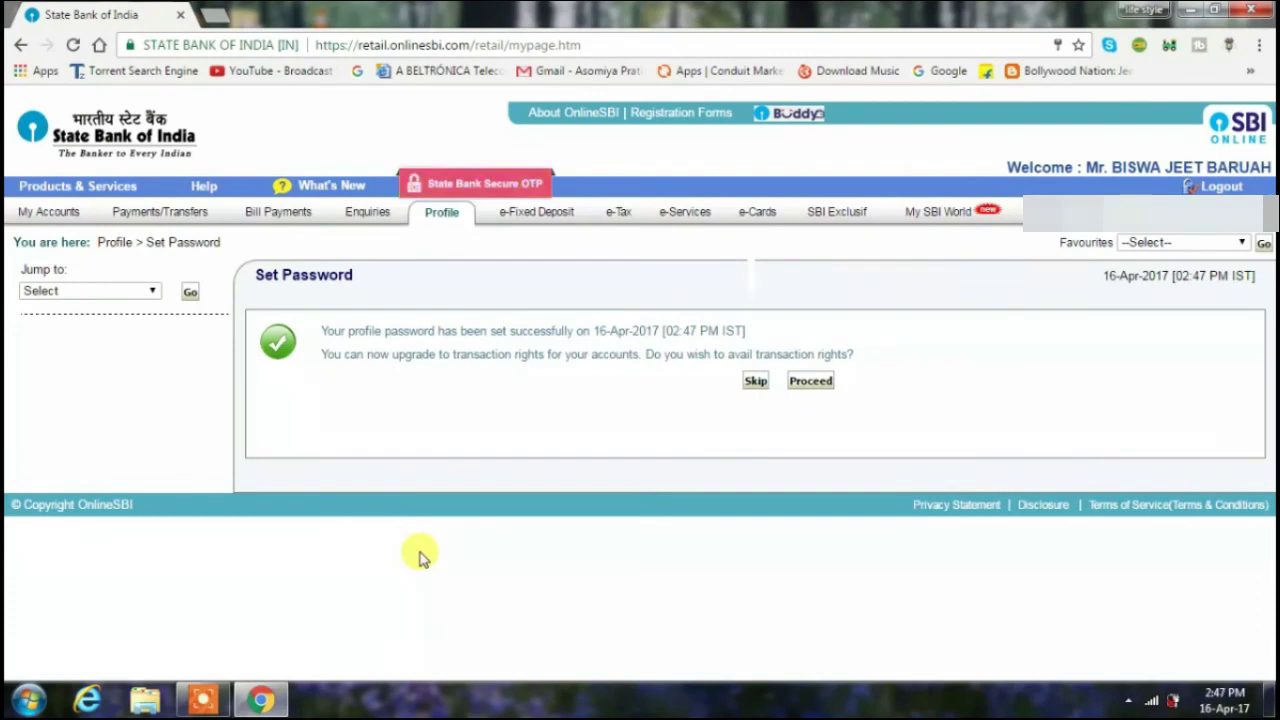
- From the success message, proceed to avail transaction rights
{"action": "left_click", "coordinate": [811, 383]}
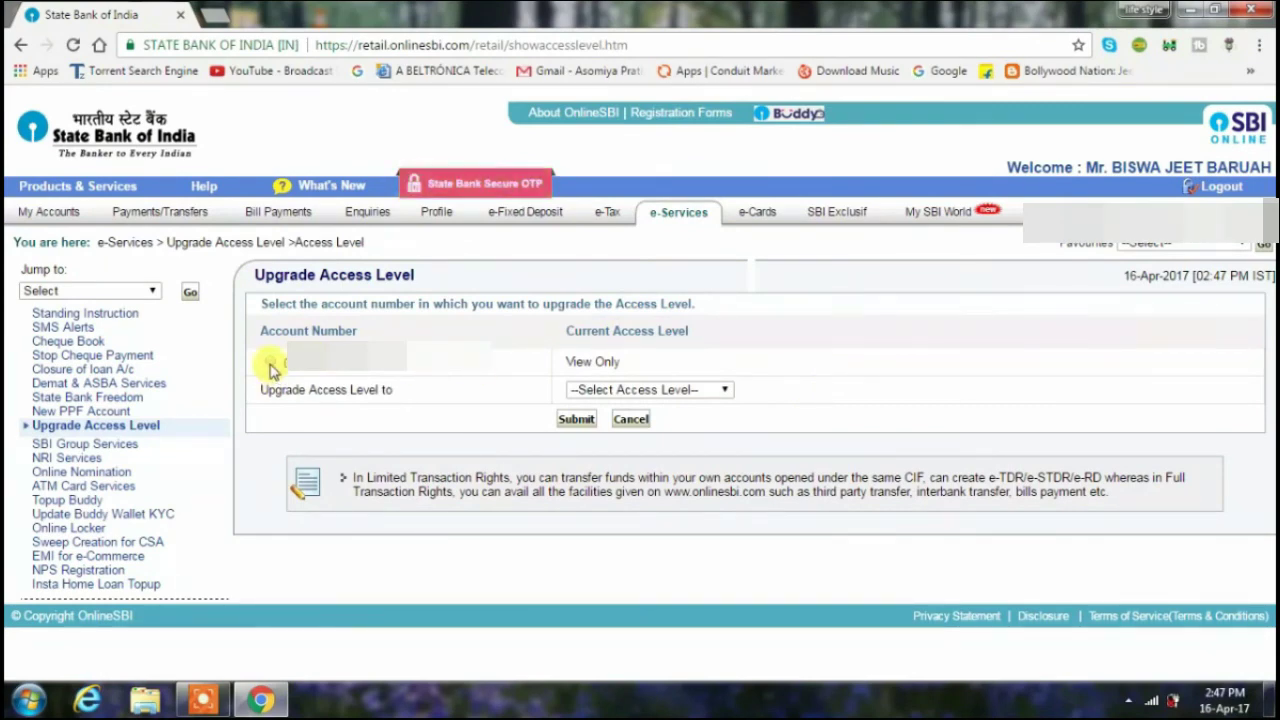
- Choose Full Transaction Rights as the new access level and submit the upgrade request
{"action": "left_click", "coordinate": [726, 390]}
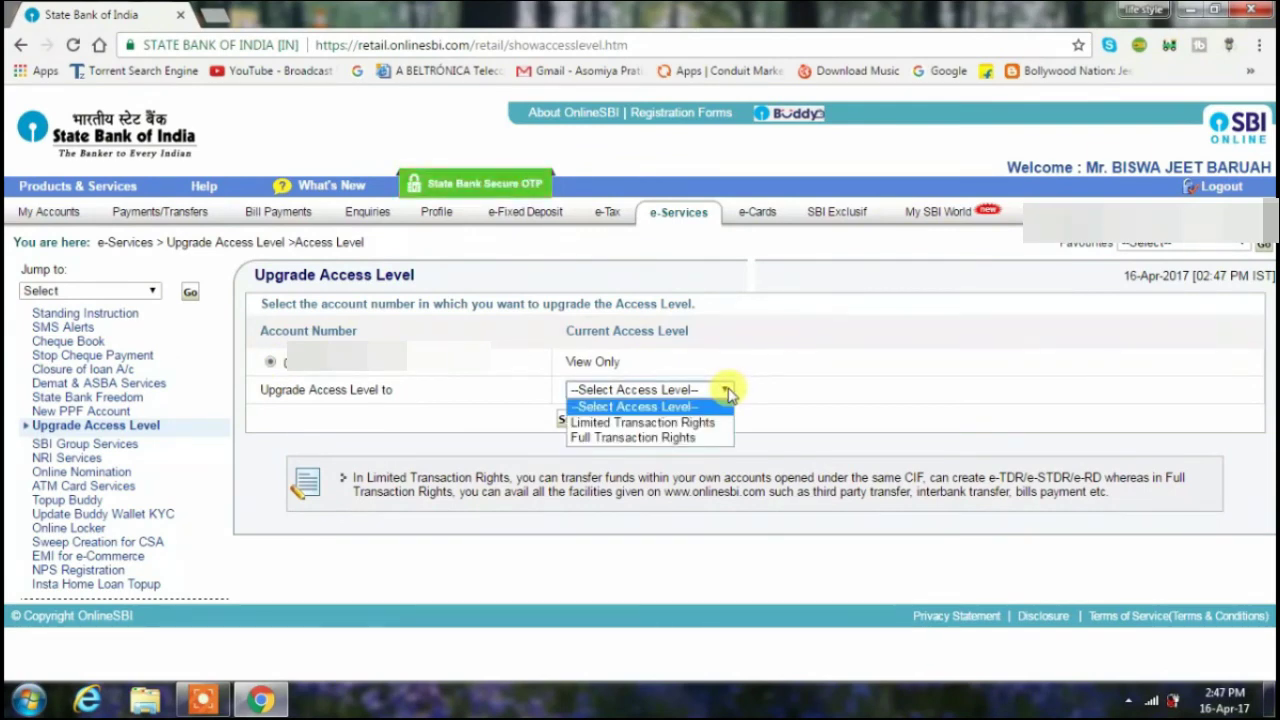
{"action": "left_click", "coordinate": [713, 437]}
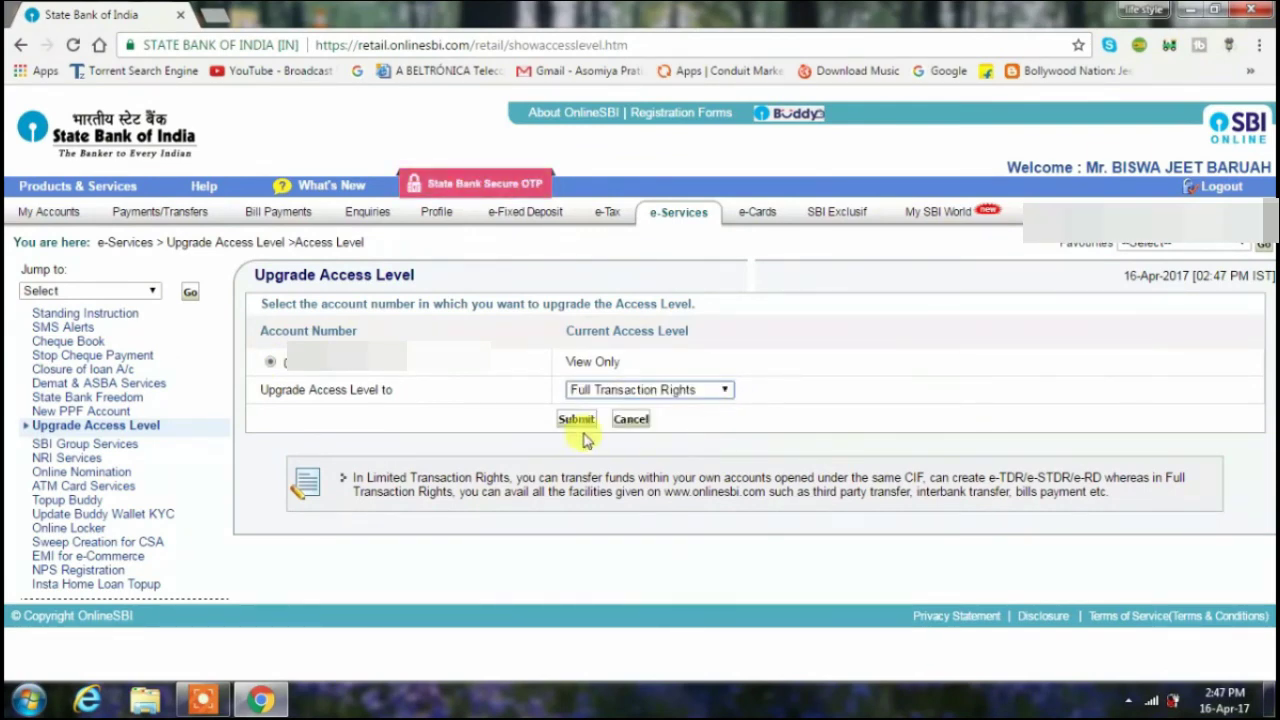
{"action": "left_click", "coordinate": [567, 422]}
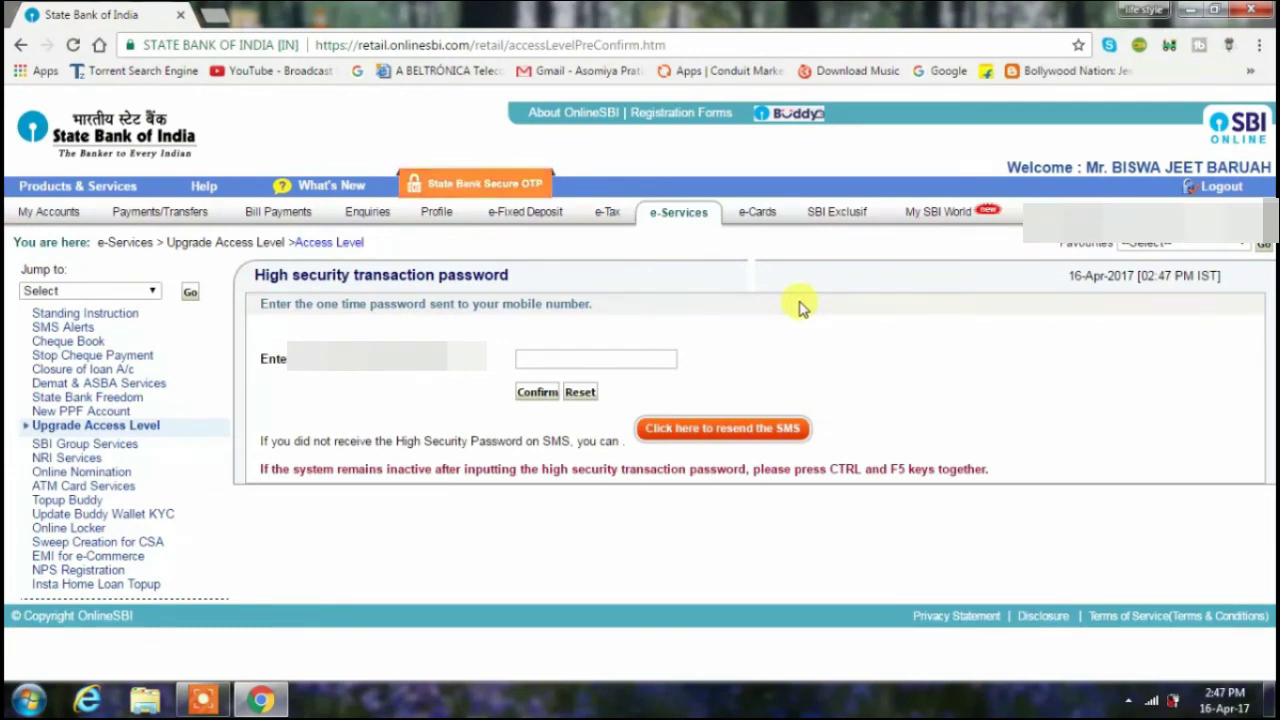
- Enter and confirm the SMS one-time password, then return to My Accounts
{"action": "left_click", "coordinate": [616, 364]}
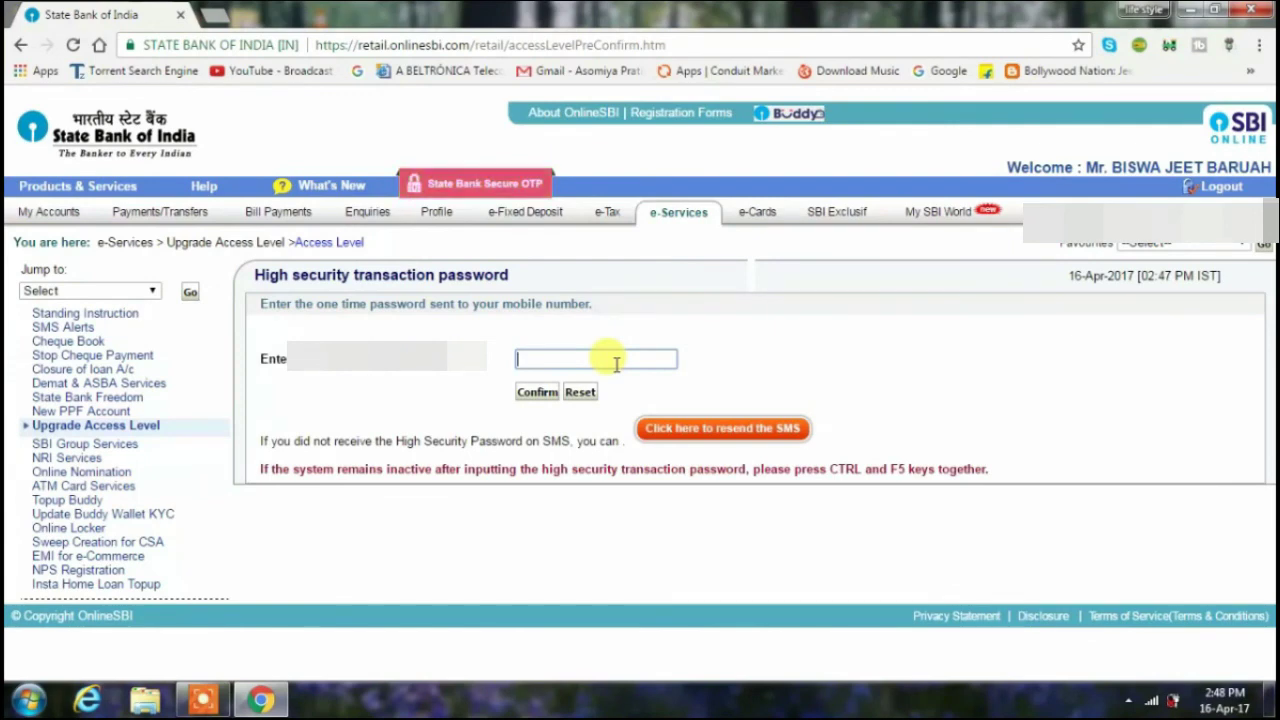
{"action": "type", "text": "•••••"}
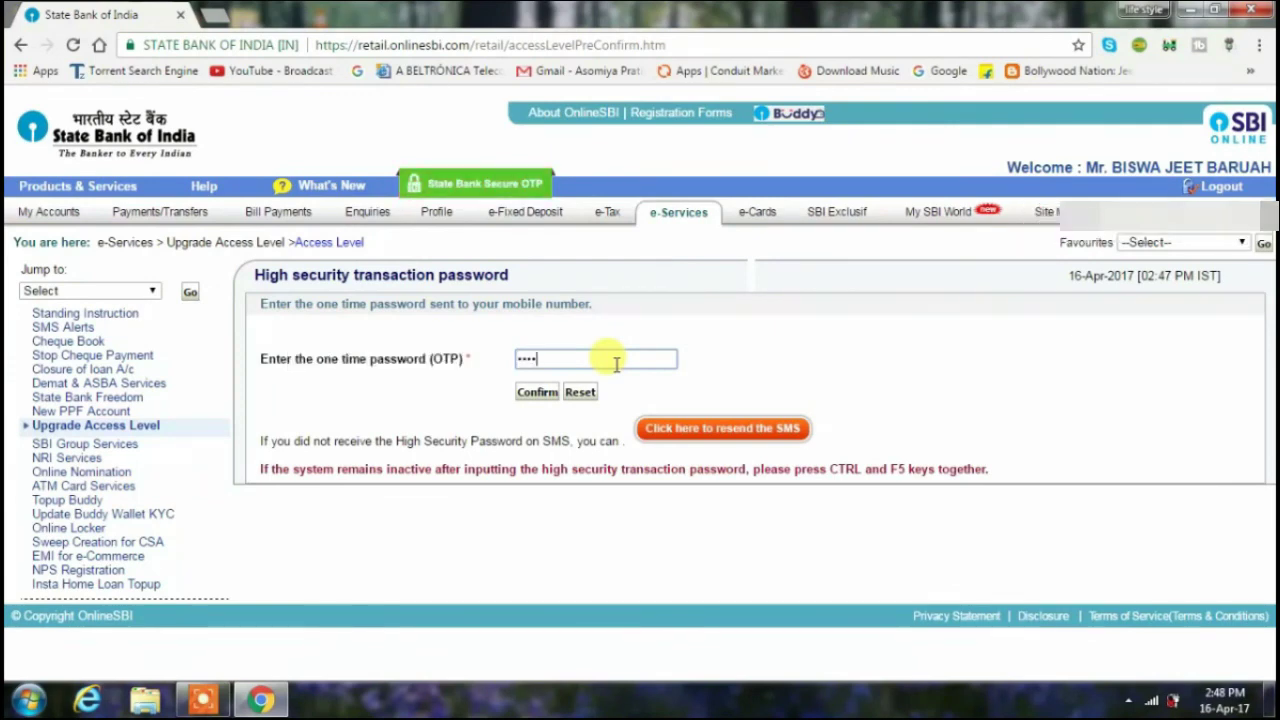
{"action": "type", "text": "••"}
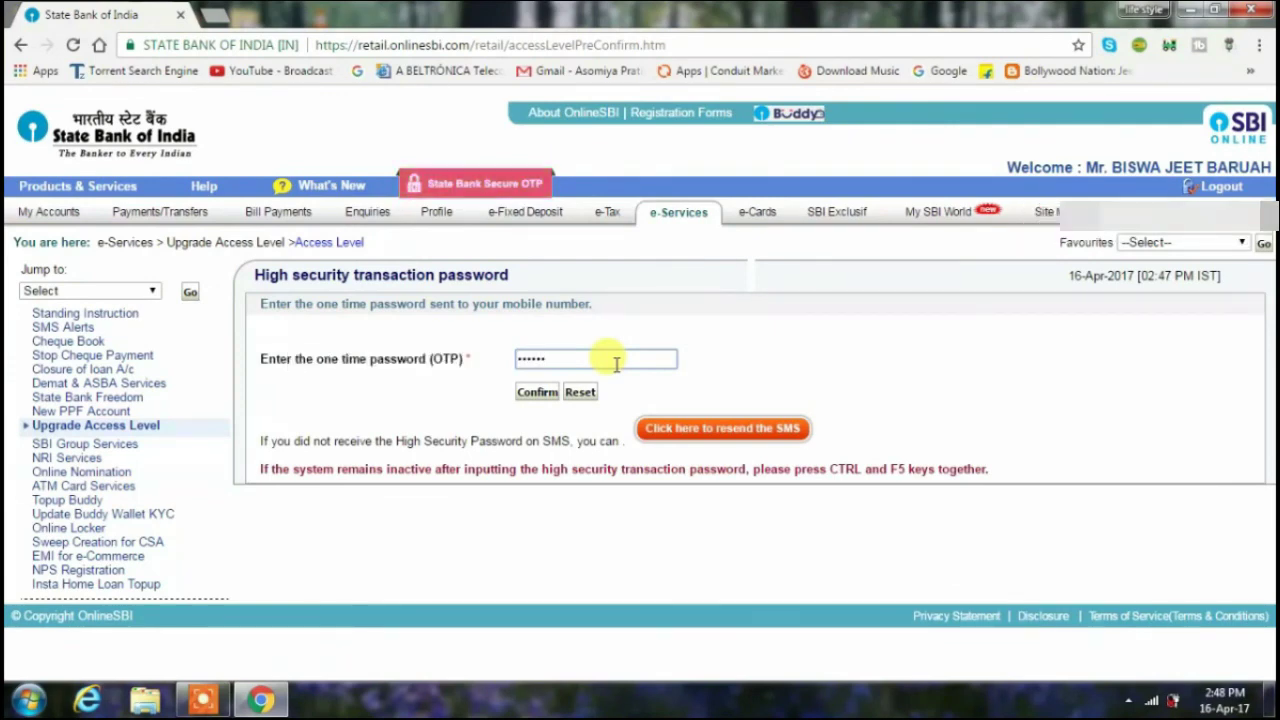
{"action": "type", "text": "•"}
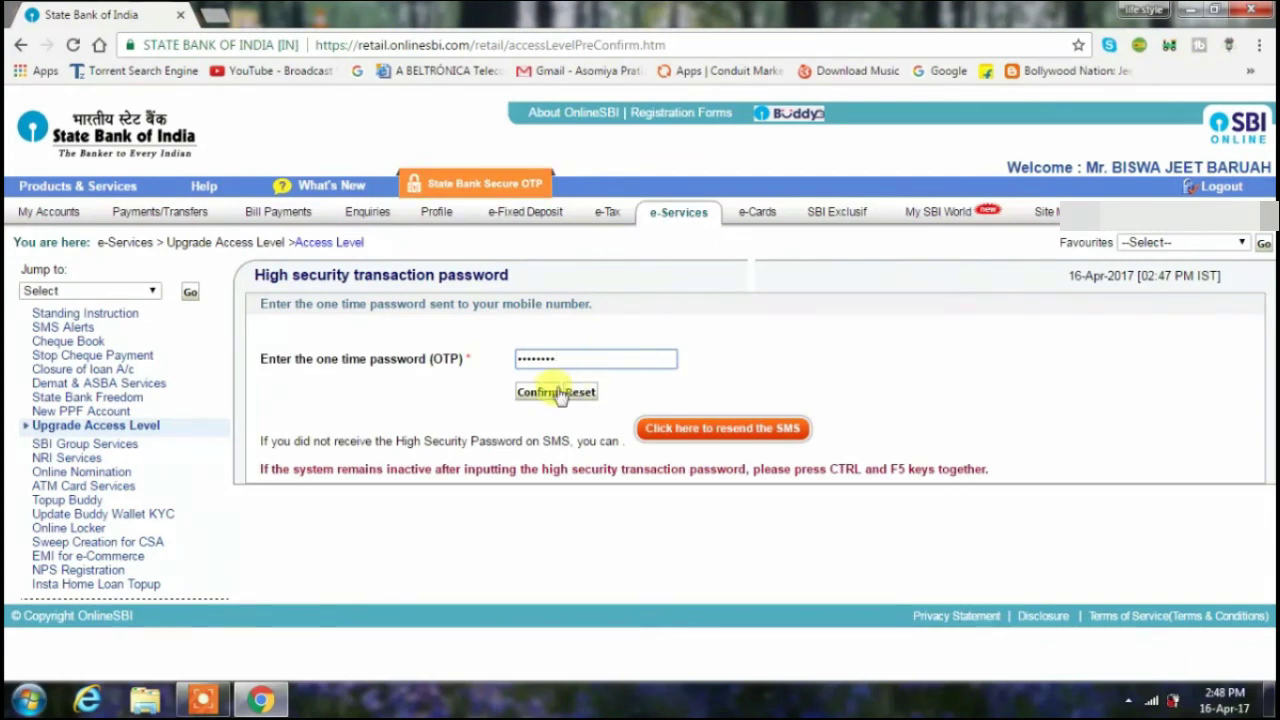
{"action": "left_click", "coordinate": [535, 392]}
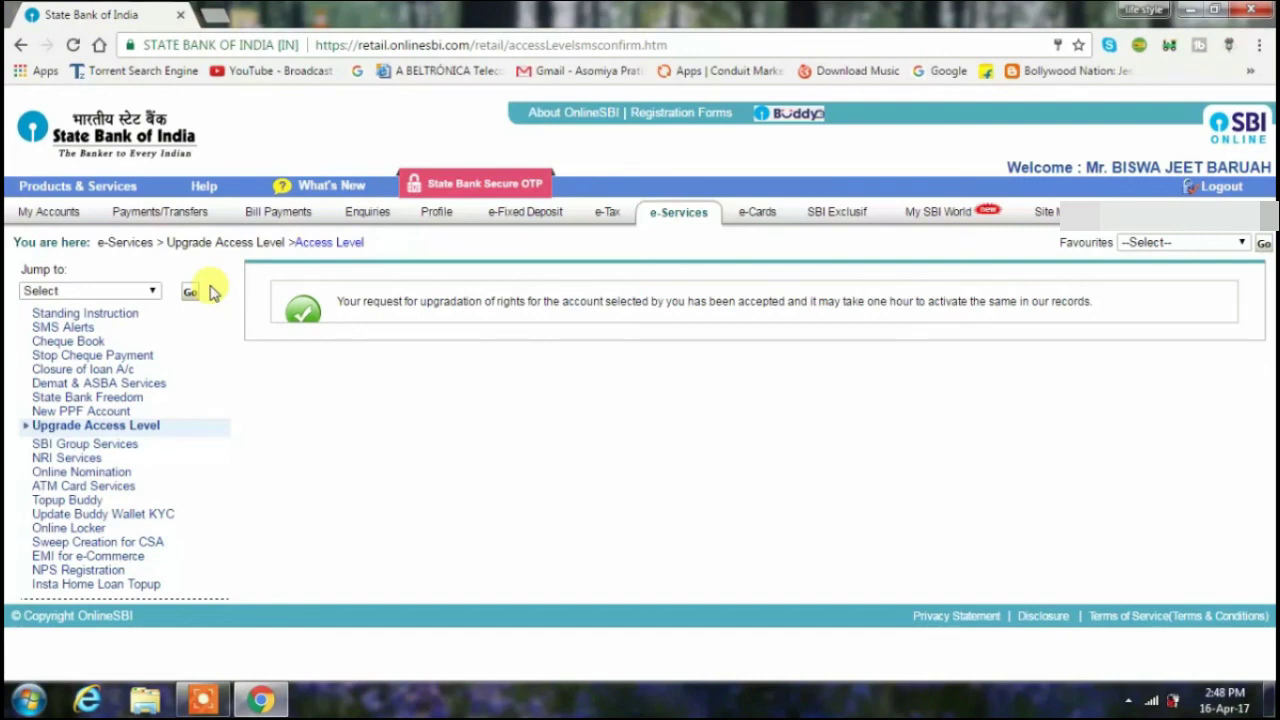
{"action": "left_click", "coordinate": [45, 213]}
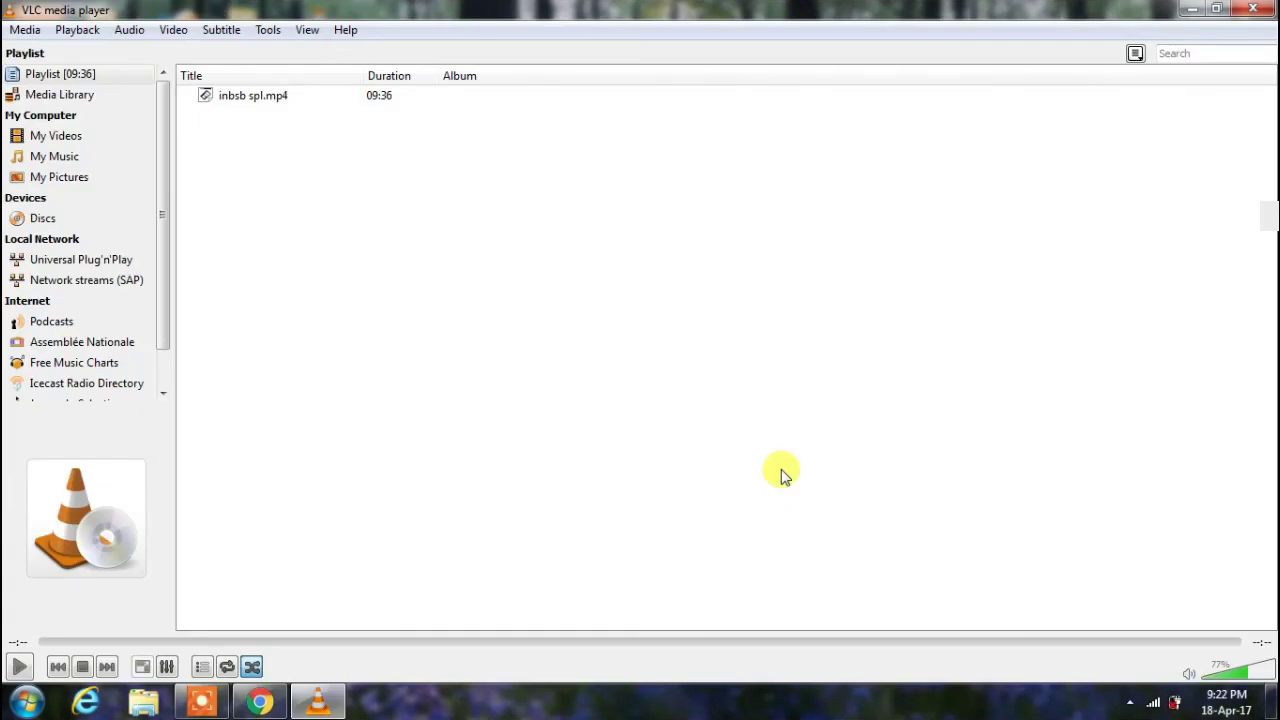
- Close VLC and restore the Icecream Screen Recorder panel from the taskbar
{"action": "left_click", "coordinate": [1253, 9]}
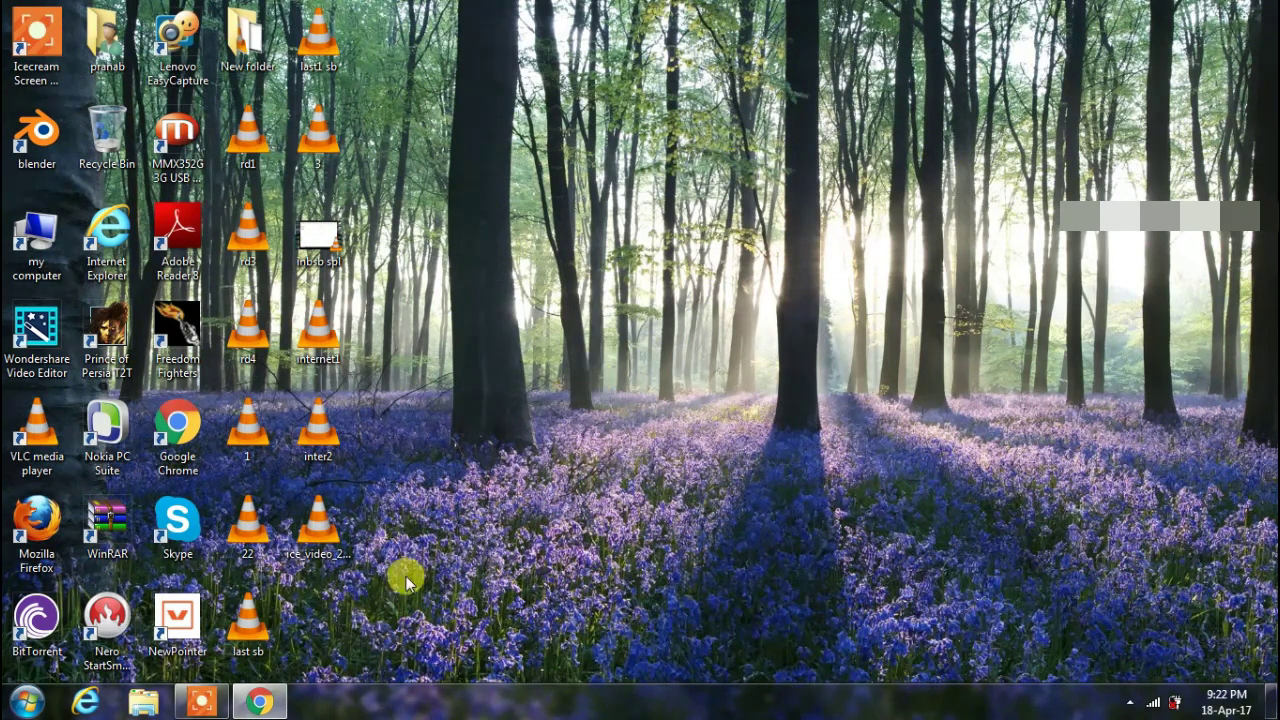
{"action": "mouse_move", "coordinate": [268, 710]}
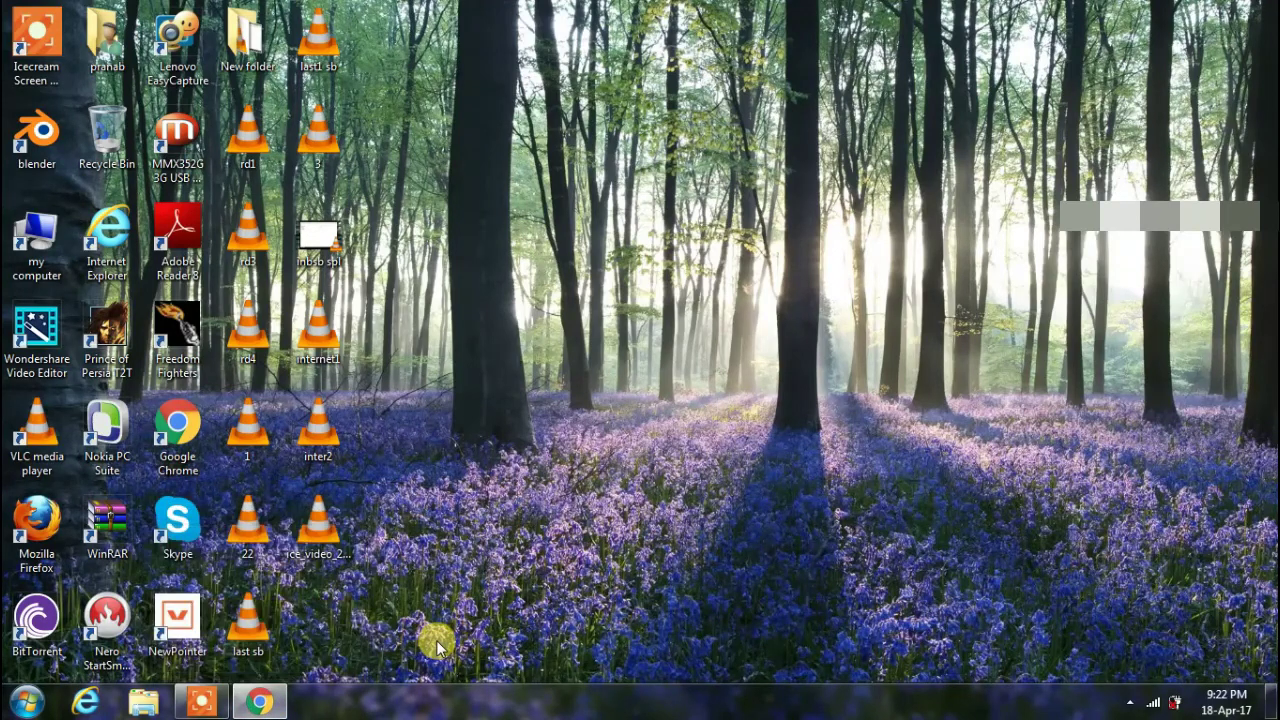
{"action": "left_click", "coordinate": [197, 708]}
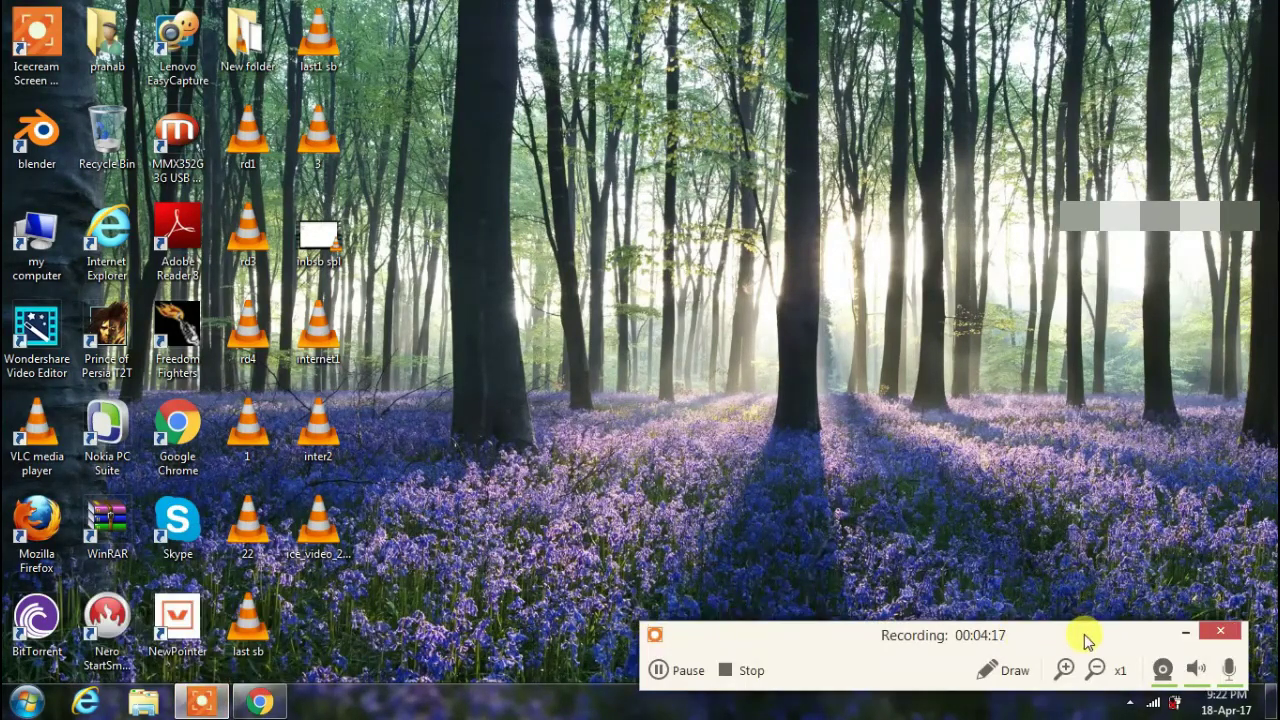